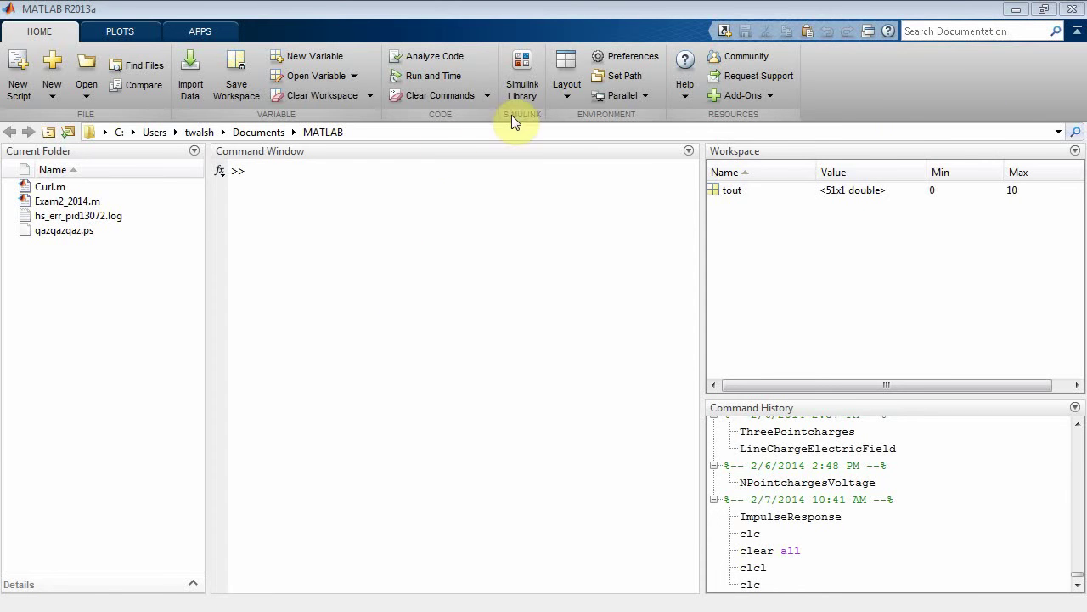
# Open the Simulink Library Browser and shrink its window.
pyautogui.click(522, 73)
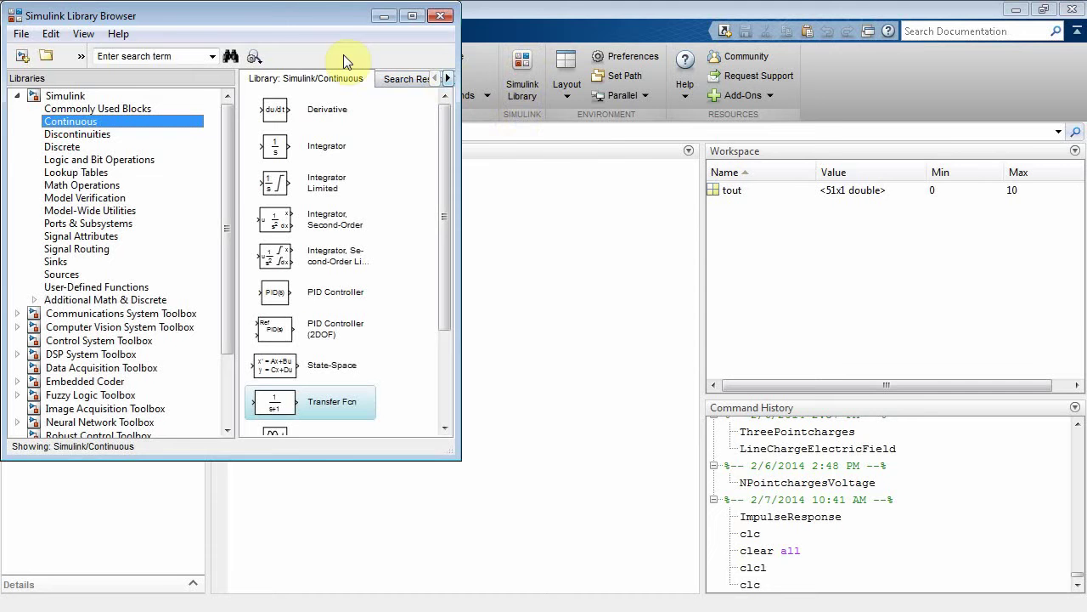
pyautogui.moveTo(320, 20)
pyautogui.mouseDown()
pyautogui.moveTo(312, 36)
pyautogui.moveTo(320, 23)
pyautogui.mouseUp()
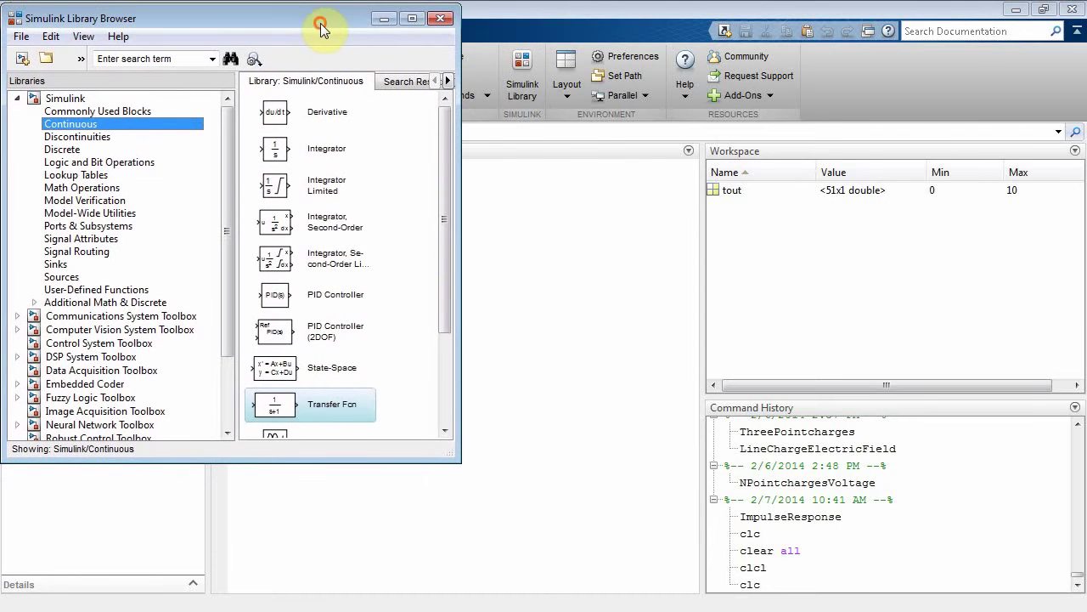
pyautogui.moveTo(456, 462); pyautogui.dragTo(465, 420)
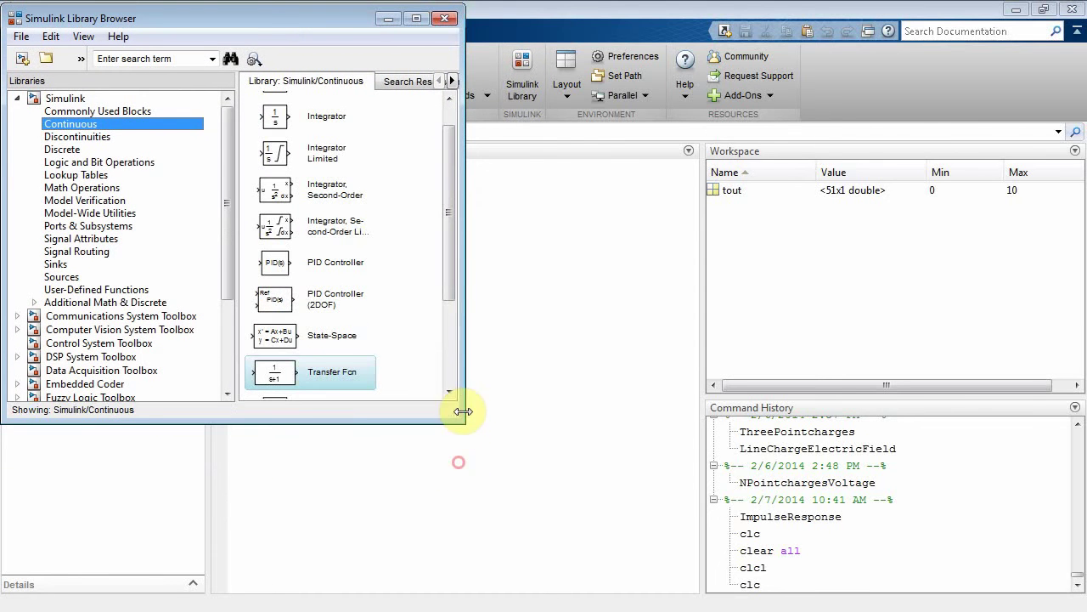
# Create a new blank Simulink model and move its window to the right.
pyautogui.click(21, 37)
pyautogui.moveTo(34, 58)
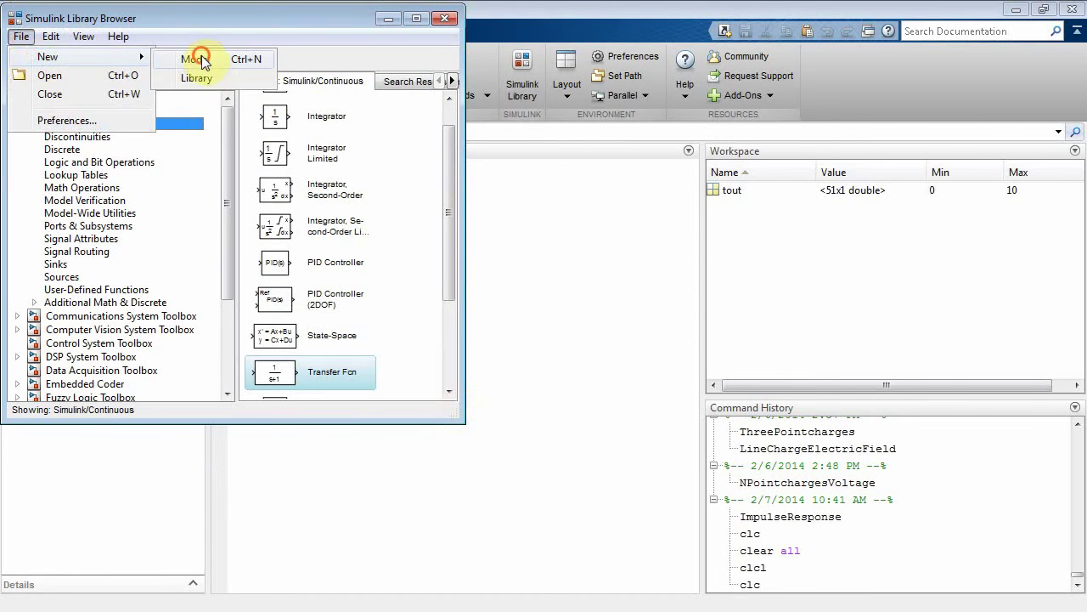
pyautogui.click(196, 60)
pyautogui.moveTo(477, 68); pyautogui.dragTo(782, 165)
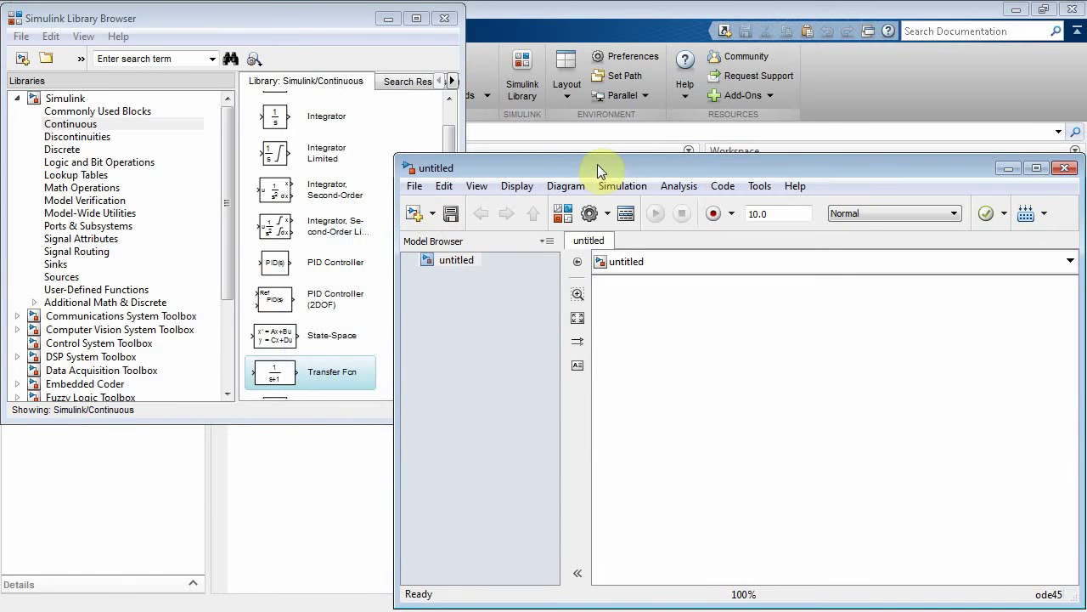
# Add a Sine Wave source and a Scope block to the model.
pyautogui.click(63, 278)
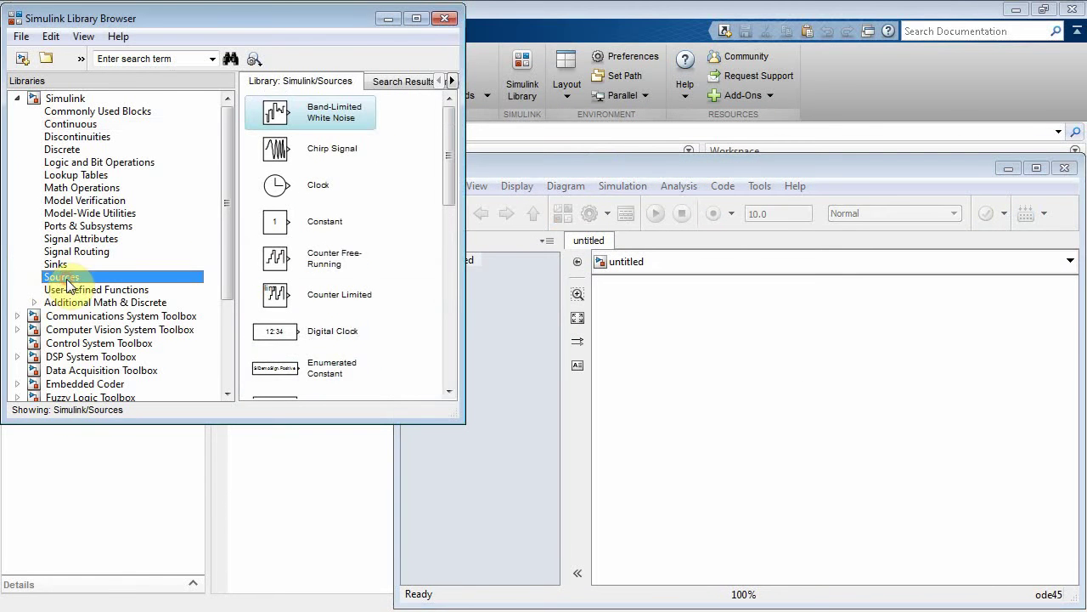
pyautogui.moveTo(447, 177); pyautogui.dragTo(453, 338)
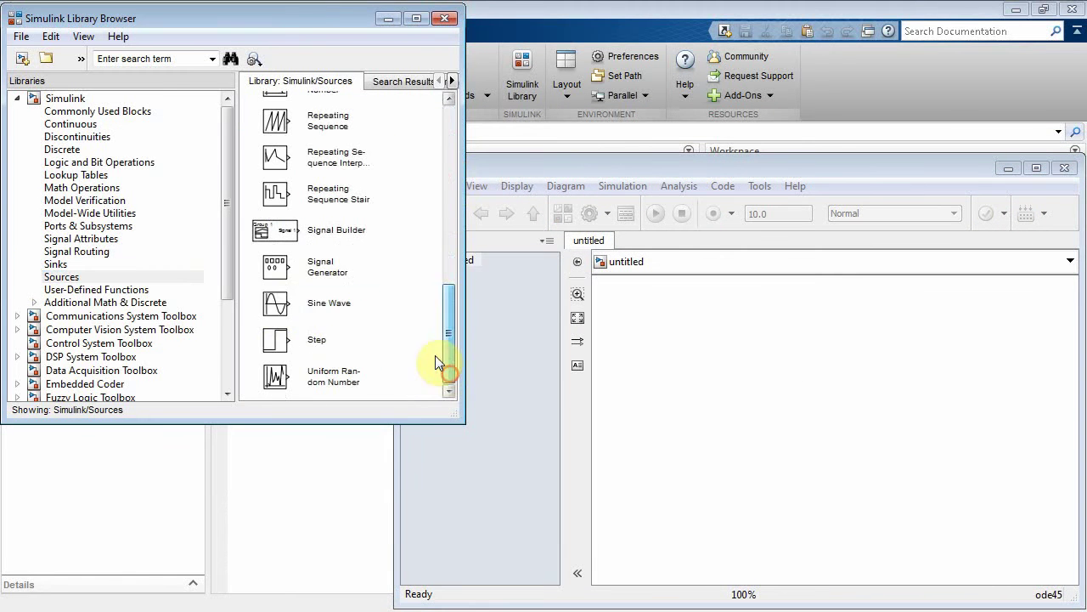
pyautogui.moveTo(274, 305); pyautogui.dragTo(680, 361)
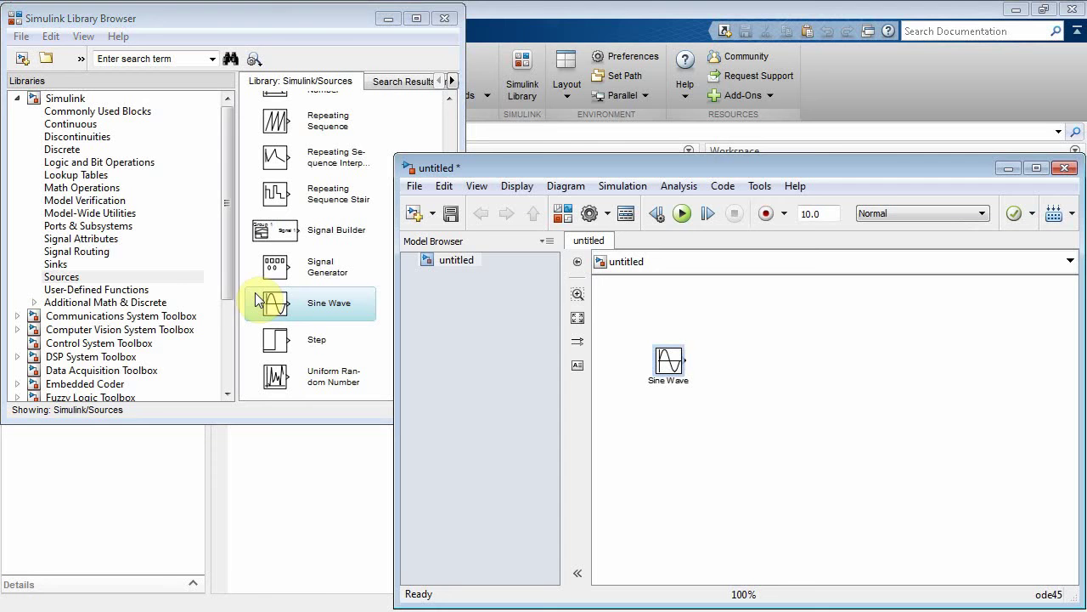
pyautogui.click(53, 265)
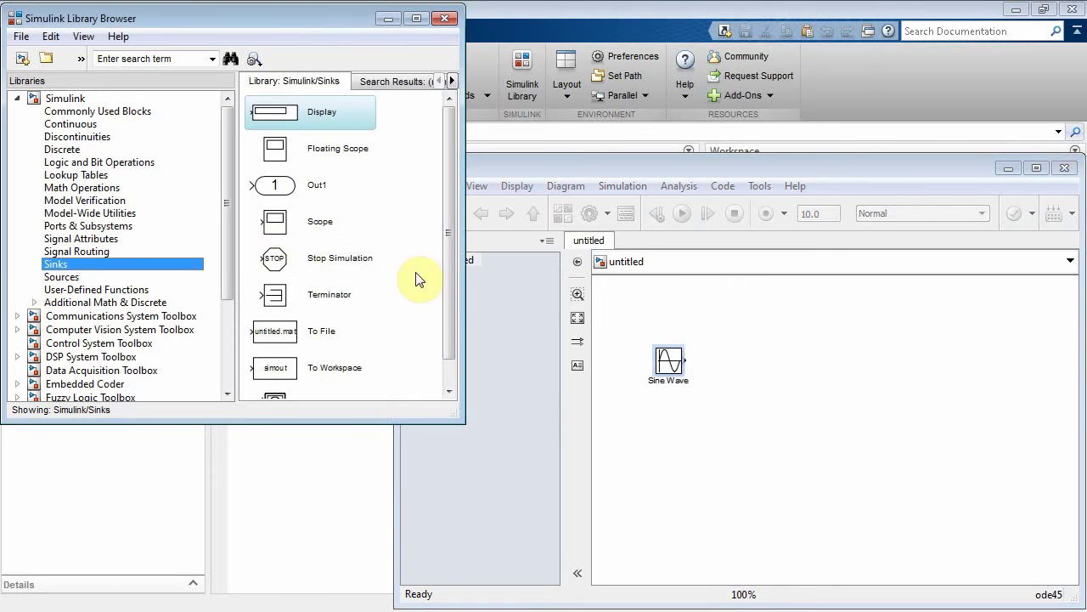
pyautogui.click(285, 223)
pyautogui.moveTo(1006, 353); pyautogui.dragTo(934, 340)
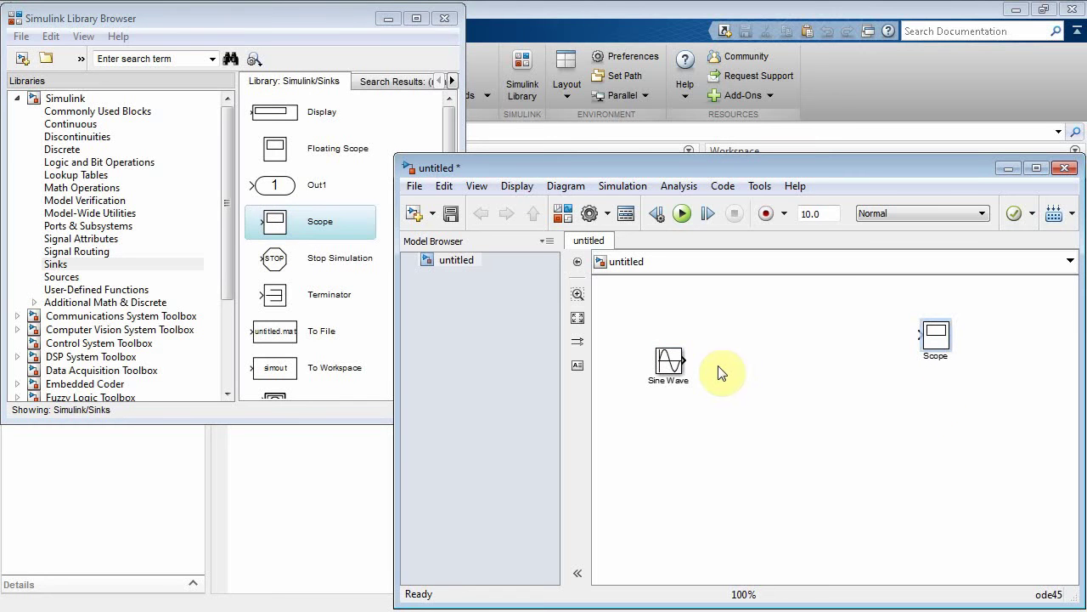
# Add a Transfer Fcn below the Sine Wave and a Mux just left of the Scope.
pyautogui.click(72, 124)
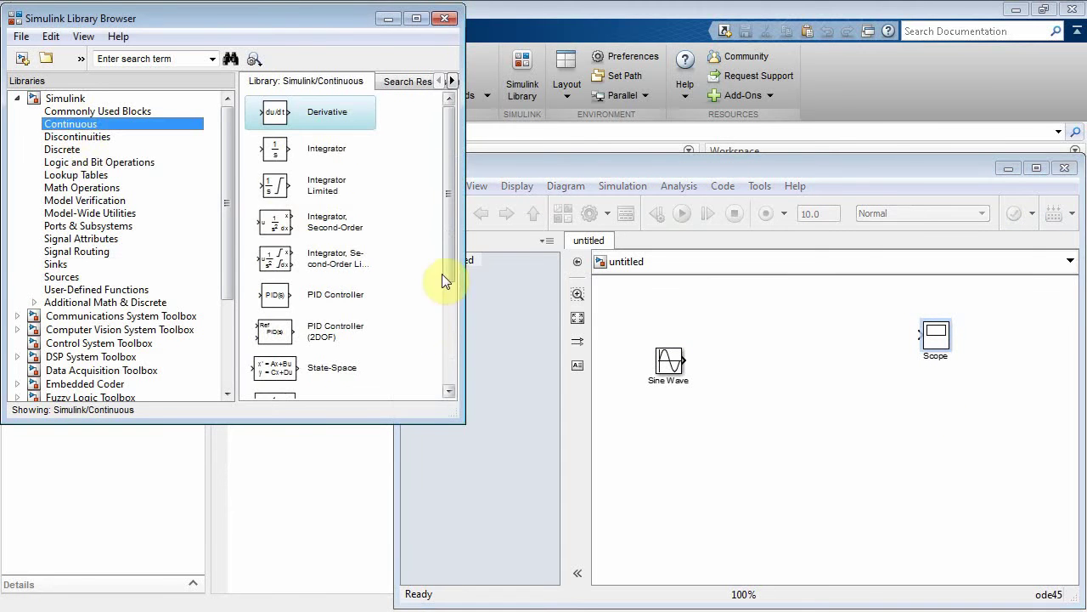
pyautogui.moveTo(448, 222); pyautogui.dragTo(451, 334)
pyautogui.click(275, 235)
pyautogui.moveTo(275, 237); pyautogui.dragTo(818, 389)
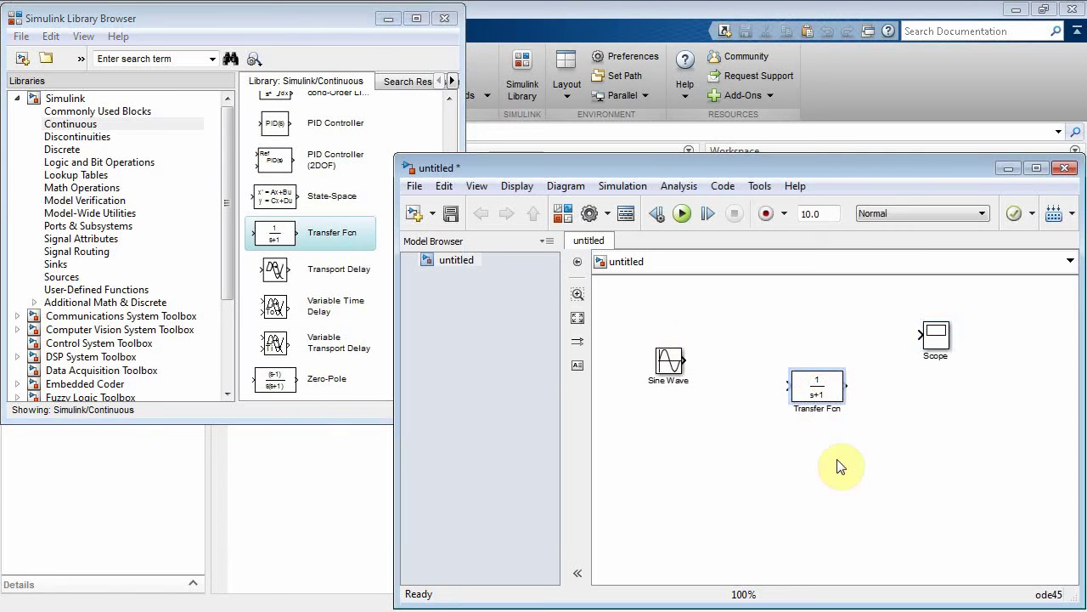
pyautogui.click(78, 121)
pyautogui.click(76, 112)
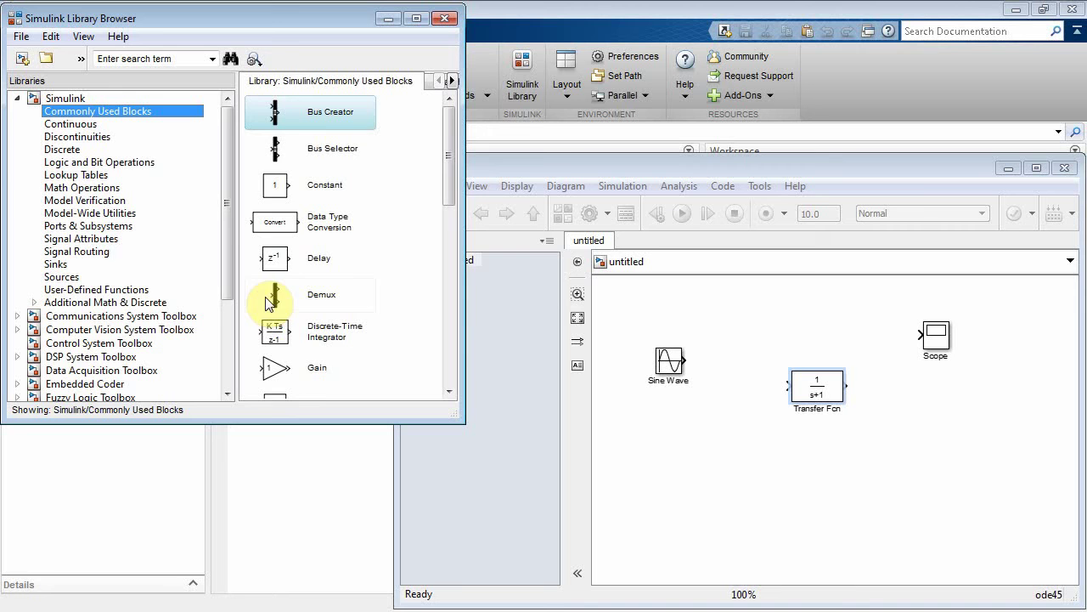
pyautogui.scroll(-5, 450, 255)
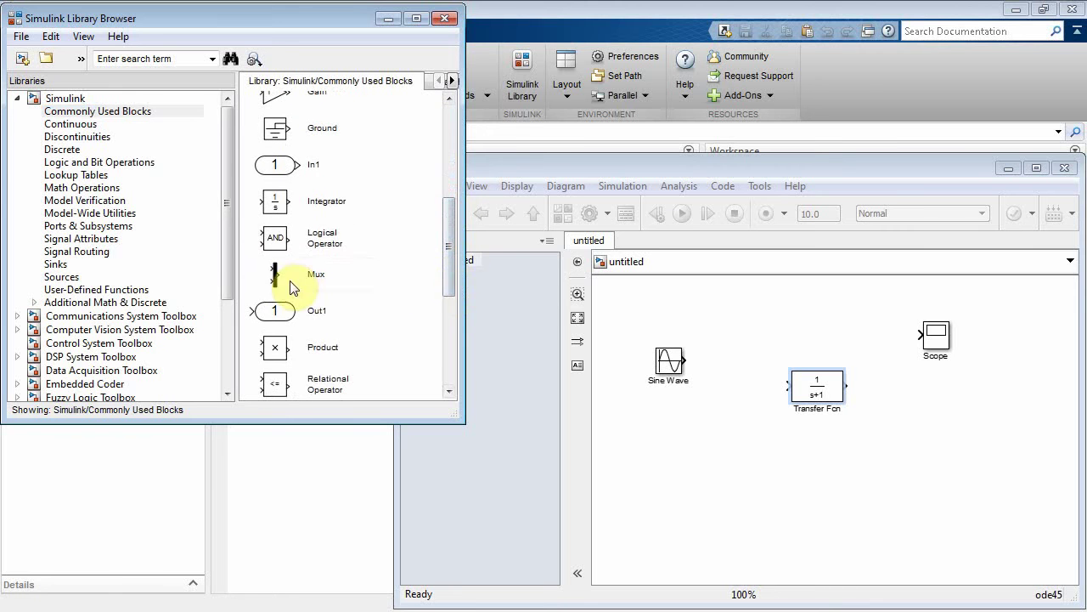
pyautogui.moveTo(285, 281); pyautogui.dragTo(890, 346)
pyautogui.moveTo(897, 347); pyautogui.dragTo(999, 363)
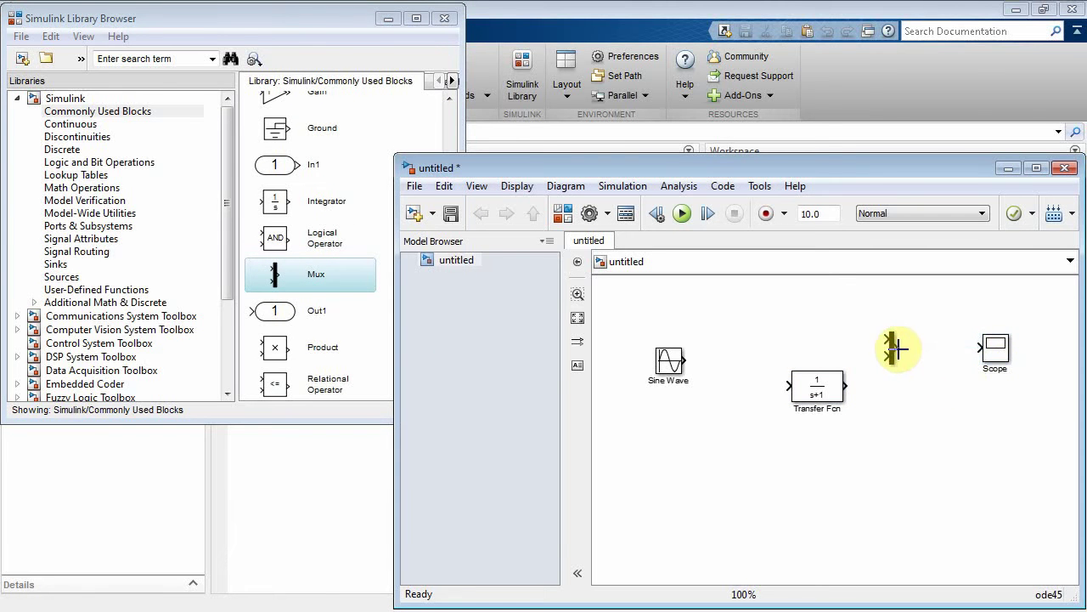
# Wire Mux to Scope, Sine Wave to Mux input 1, and Transfer Fcn to Mux input 2.
pyautogui.moveTo(895, 346); pyautogui.dragTo(982, 348)
pyautogui.moveTo(669, 367); pyautogui.dragTo(886, 342)
pyautogui.click(822, 397)
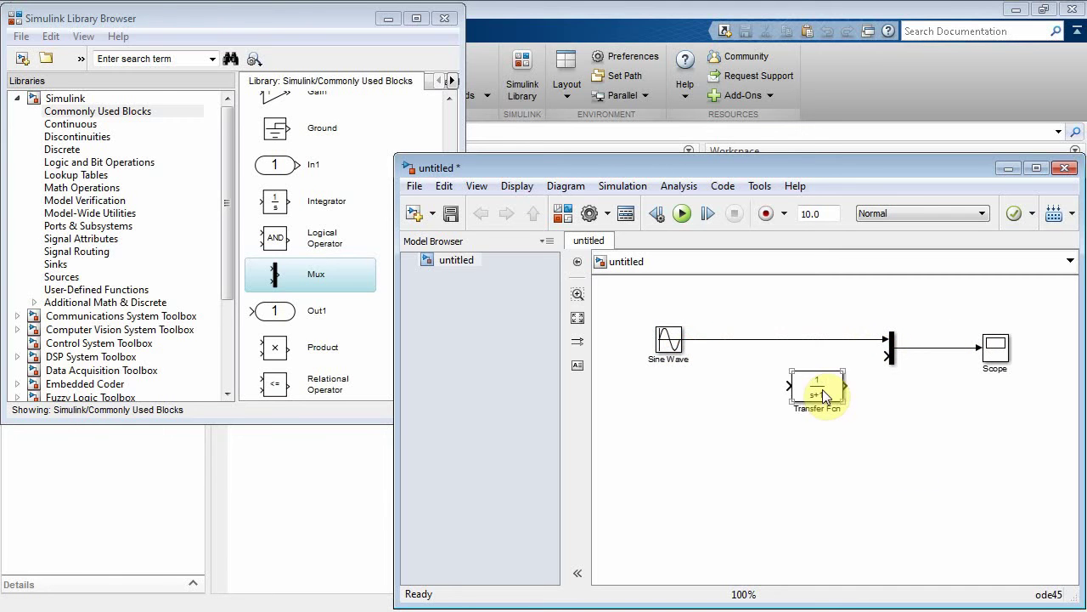
pyautogui.moveTo(822, 394)
pyautogui.mouseDown()
pyautogui.moveTo(770, 419)
pyautogui.moveTo(905, 412)
pyautogui.moveTo(886, 356)
pyautogui.mouseUp()
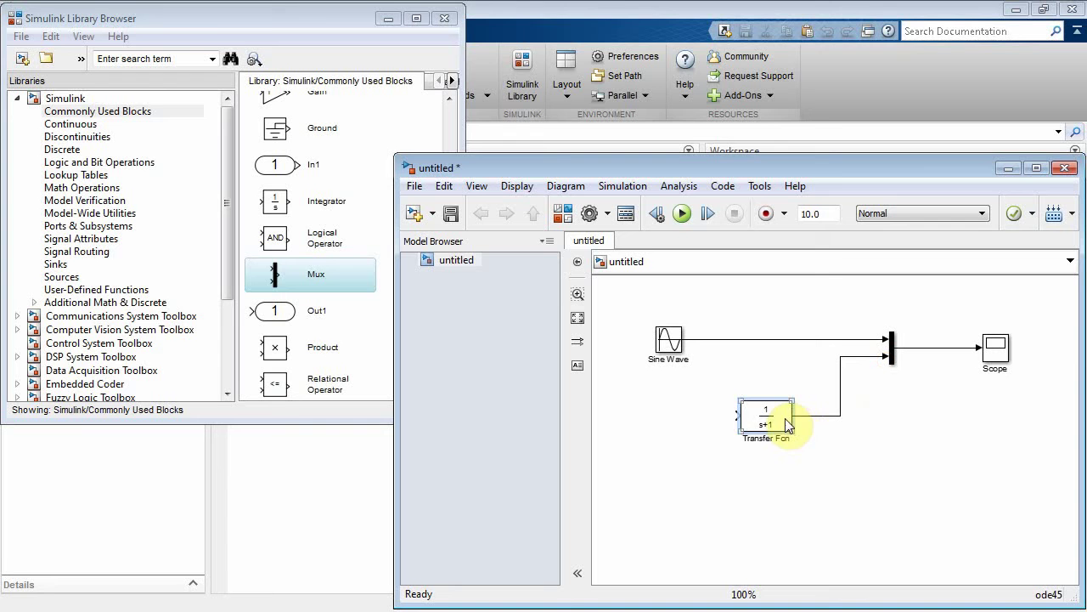
pyautogui.moveTo(790, 418)
pyautogui.mouseDown()
pyautogui.moveTo(726, 405)
pyautogui.moveTo(707, 343)
pyautogui.mouseUp()
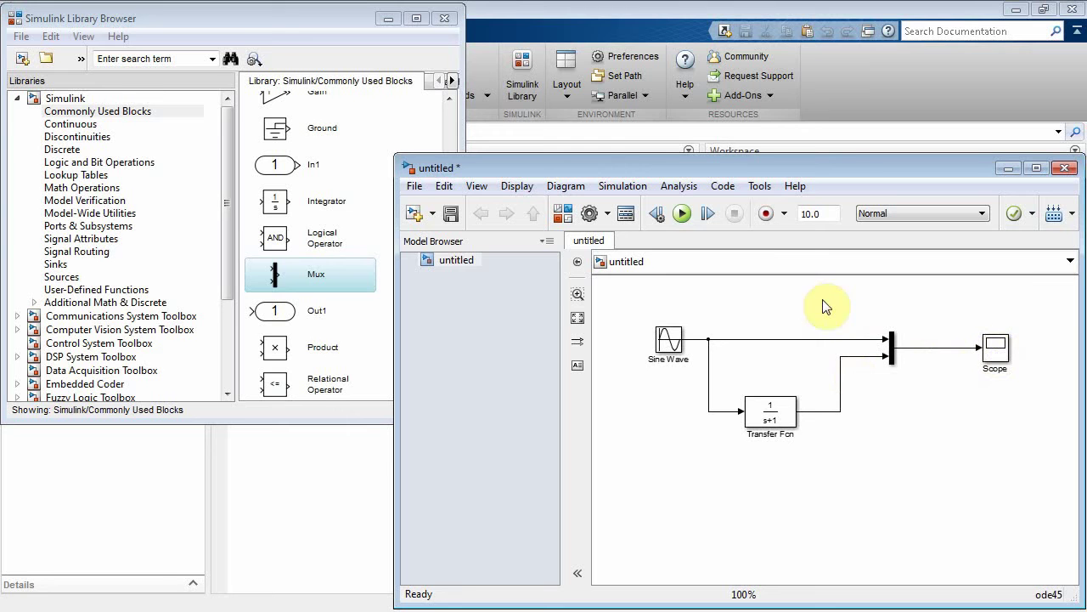
# Place the annotation 'RC Low Pass Filtering of a Sine wave' above the diagram.
pyautogui.doubleClick(713, 306)
pyautogui.write('RC Low Pass Filter')
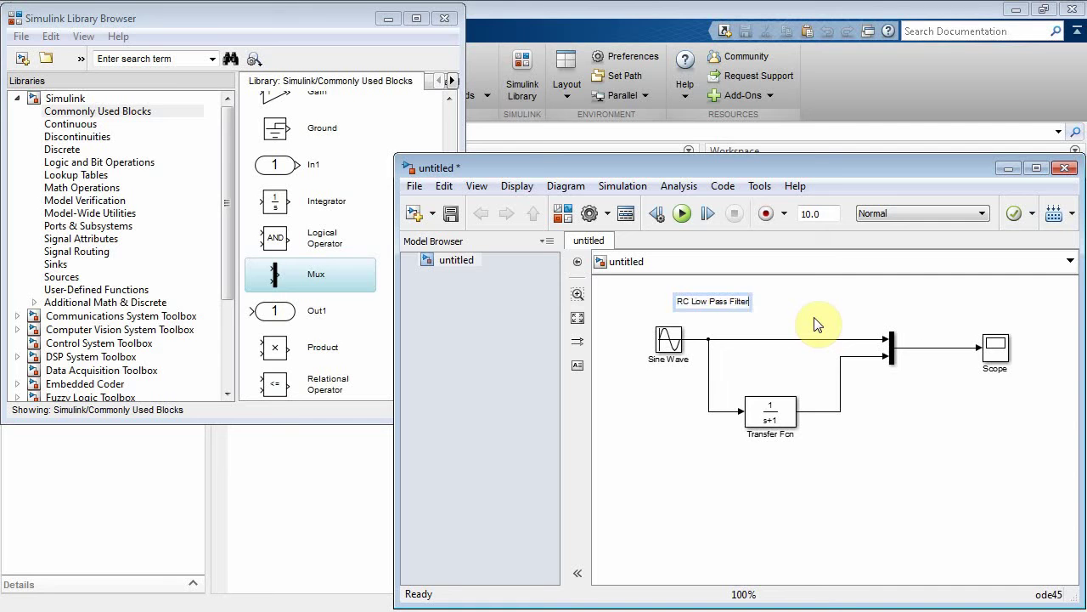
pyautogui.write('ing of a Sin')
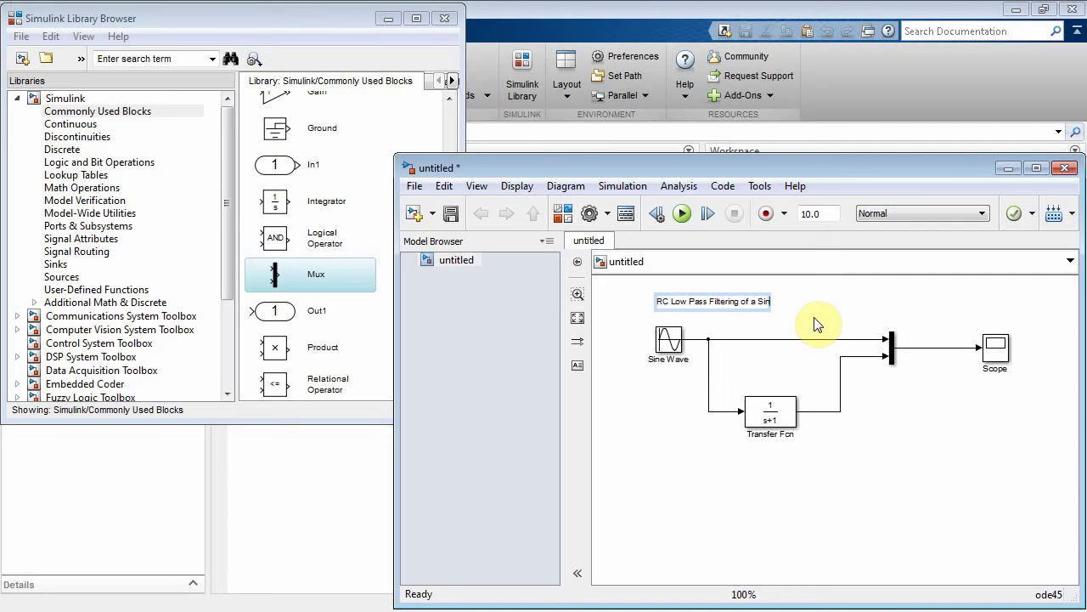
pyautogui.write('e wave')
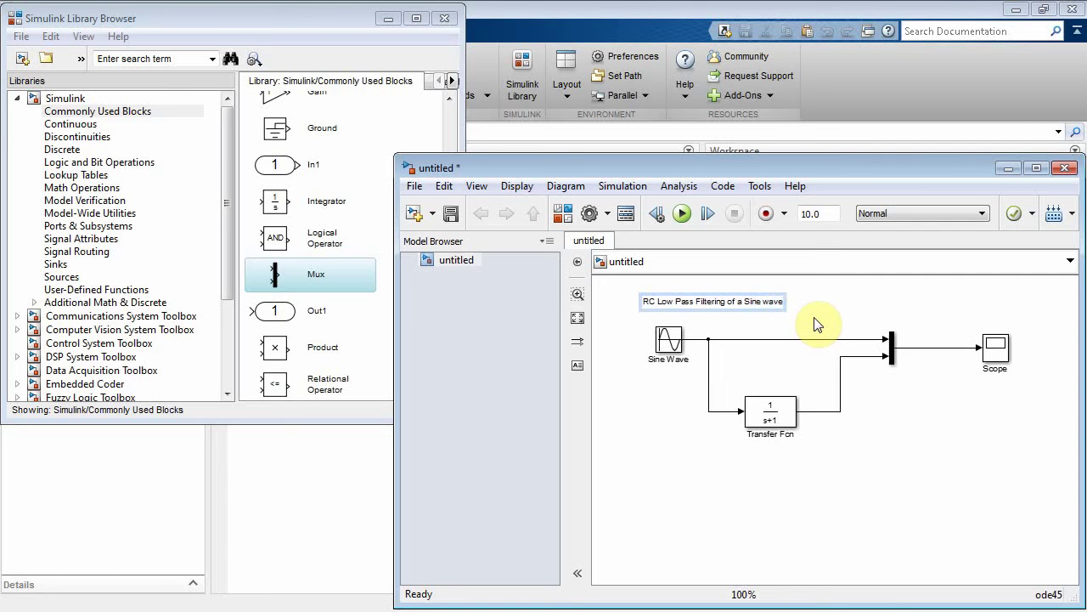
pyautogui.click(824, 303)
pyautogui.moveTo(751, 301)
pyautogui.mouseDown()
pyautogui.moveTo(812, 297)
pyautogui.moveTo(802, 299)
pyautogui.mouseUp()
pyautogui.click(784, 332)
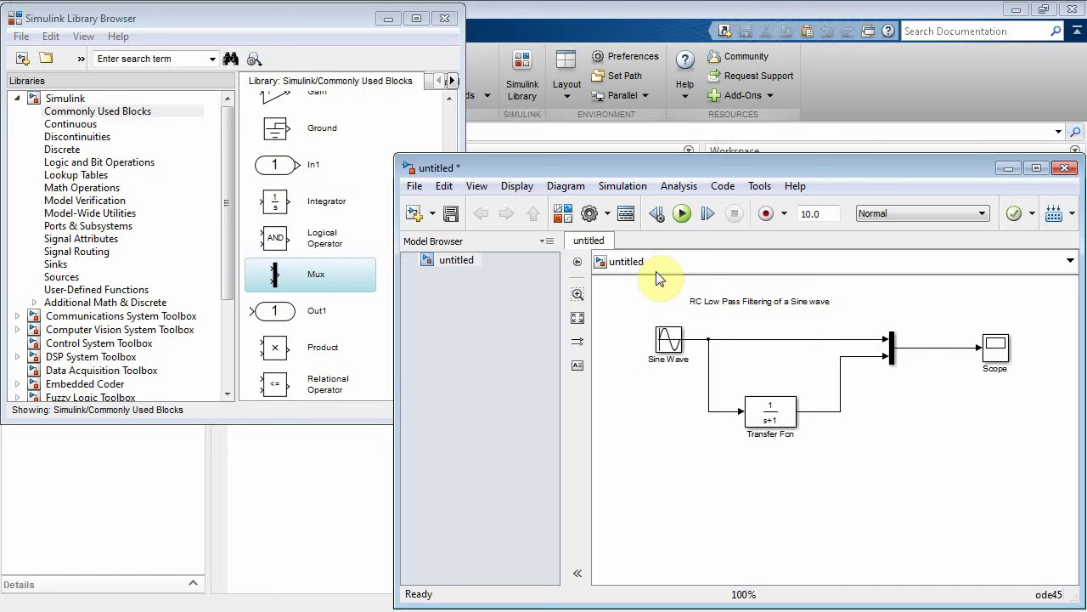
# Run the simulation, open the Scope, and autoscale and zoom on the input and filtered sines.
pyautogui.click(681, 214)
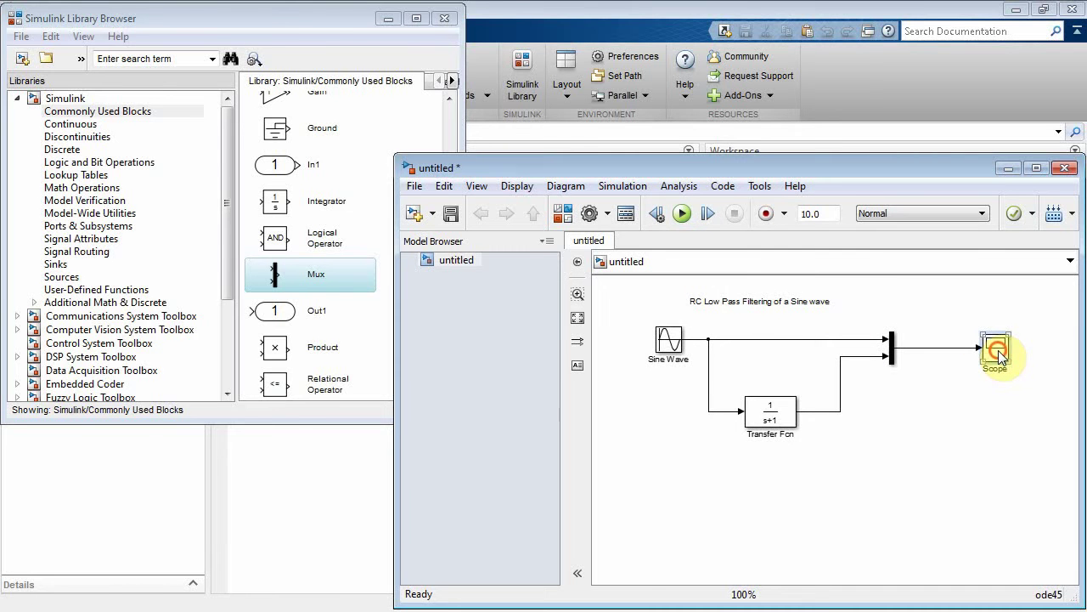
pyautogui.doubleClick(999, 350)
pyautogui.moveTo(272, 288); pyautogui.dragTo(272, 300)
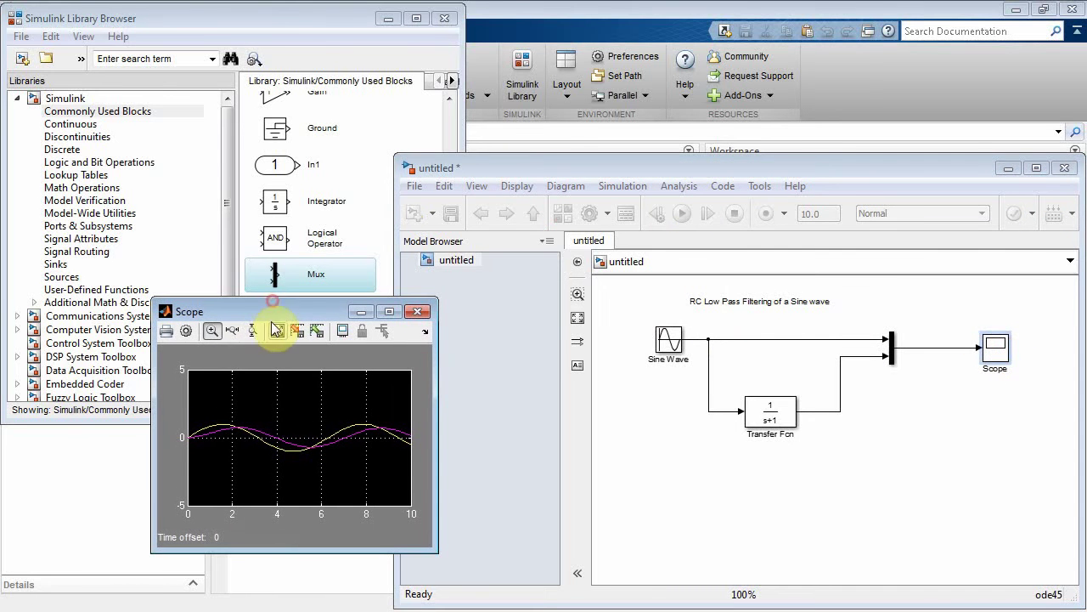
pyautogui.click(278, 332)
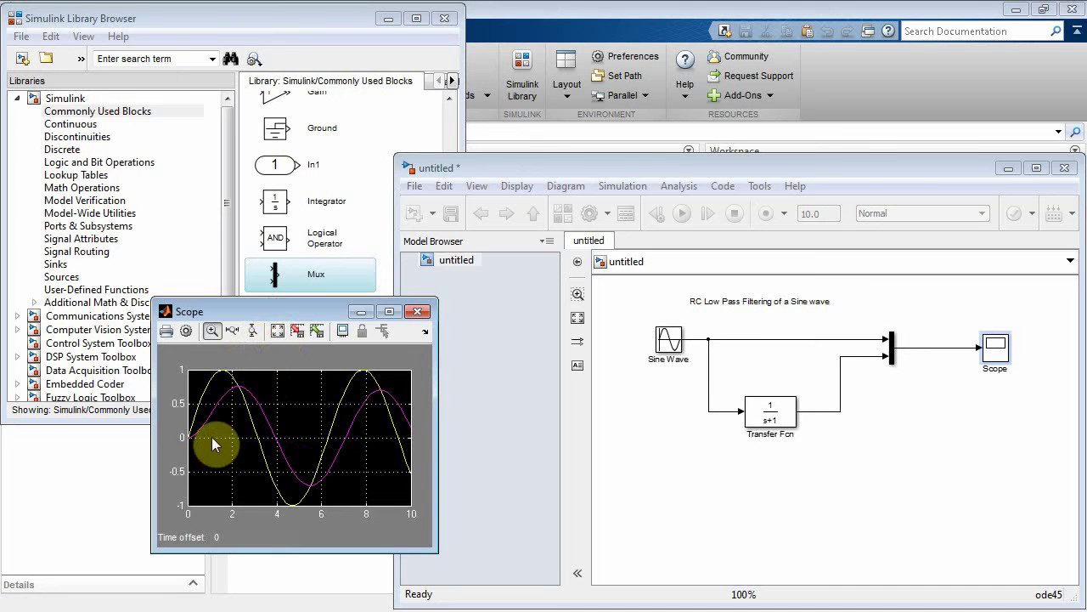
pyautogui.click(283, 451)
pyautogui.click(283, 451)
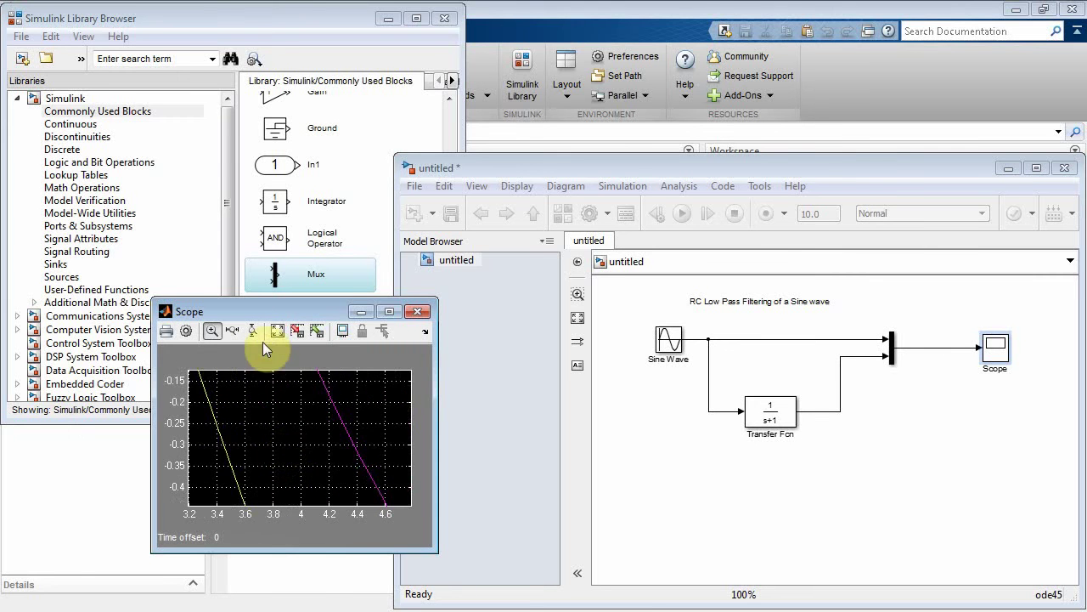
pyautogui.click(277, 333)
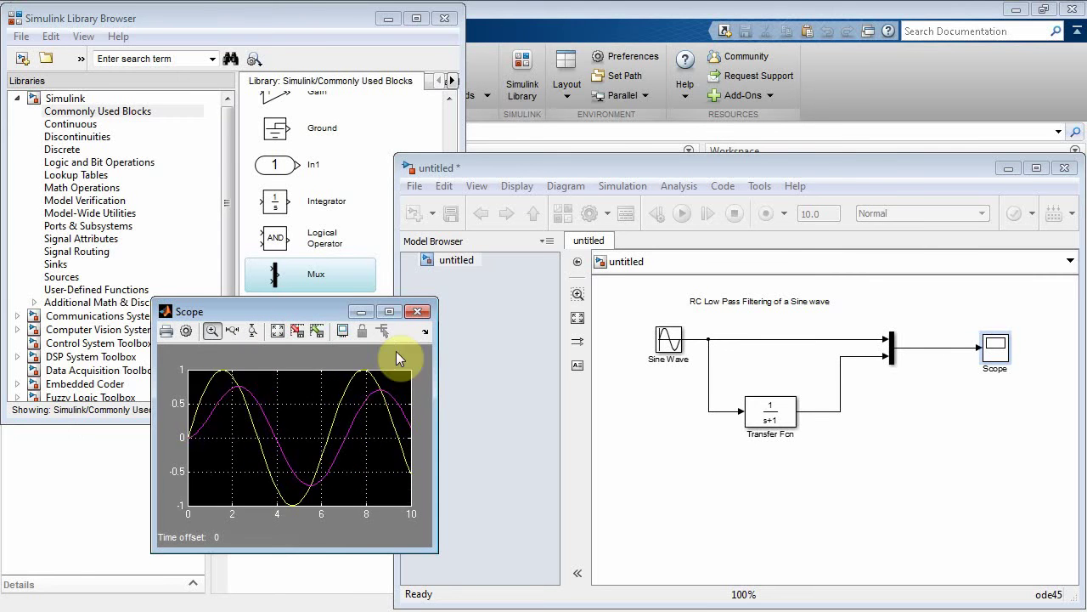
# Redraw the Transfer Fcn-to-Mux line and label the filtered signal Purple.
pyautogui.click(841, 414)
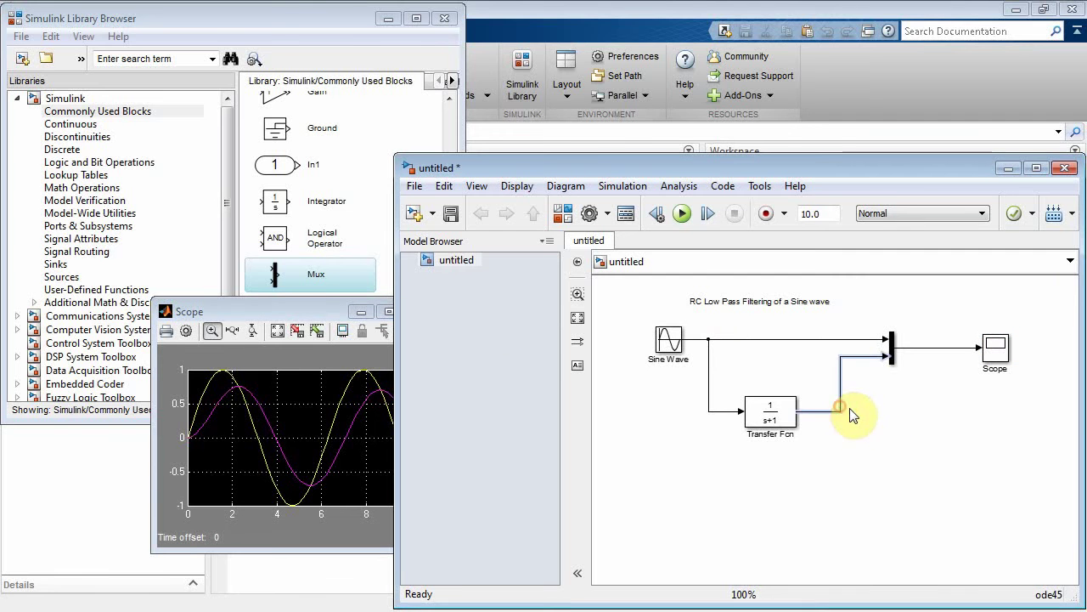
pyautogui.click(683, 215)
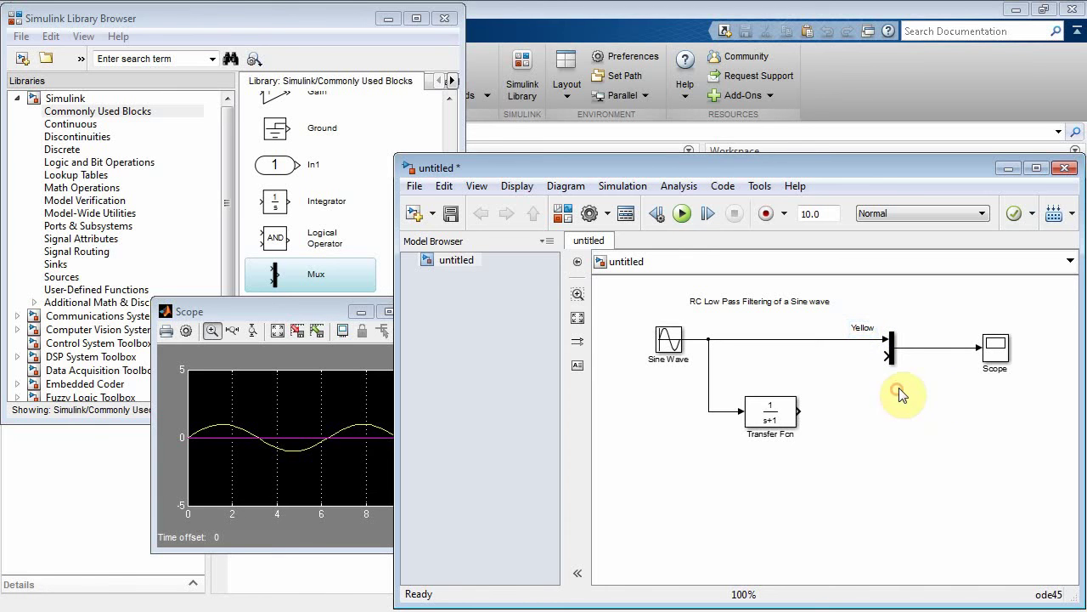
pyautogui.moveTo(800, 412); pyautogui.dragTo(888, 357)
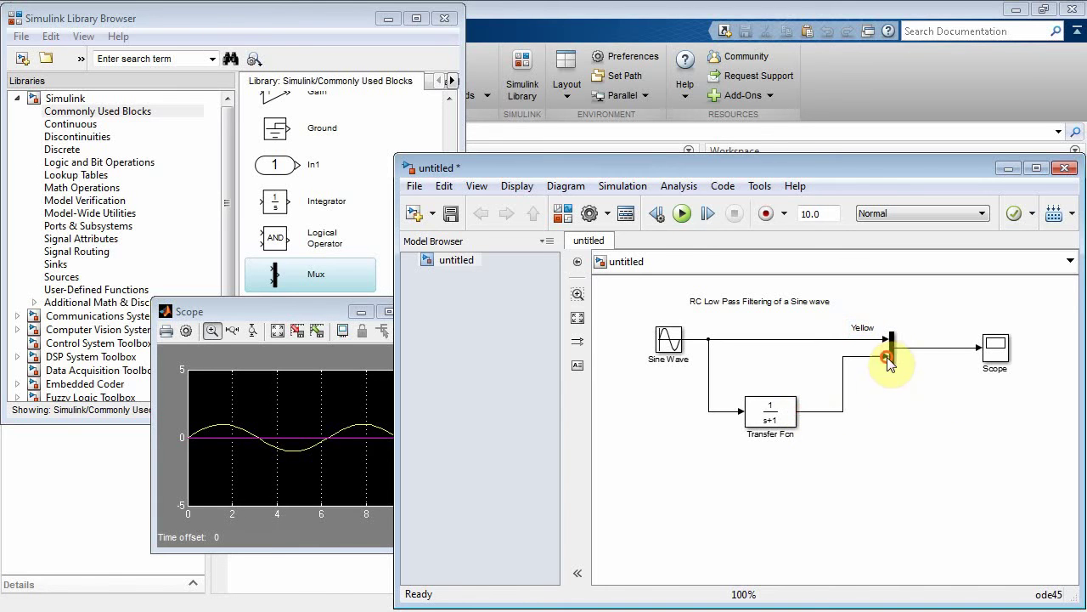
pyautogui.doubleClick(875, 378)
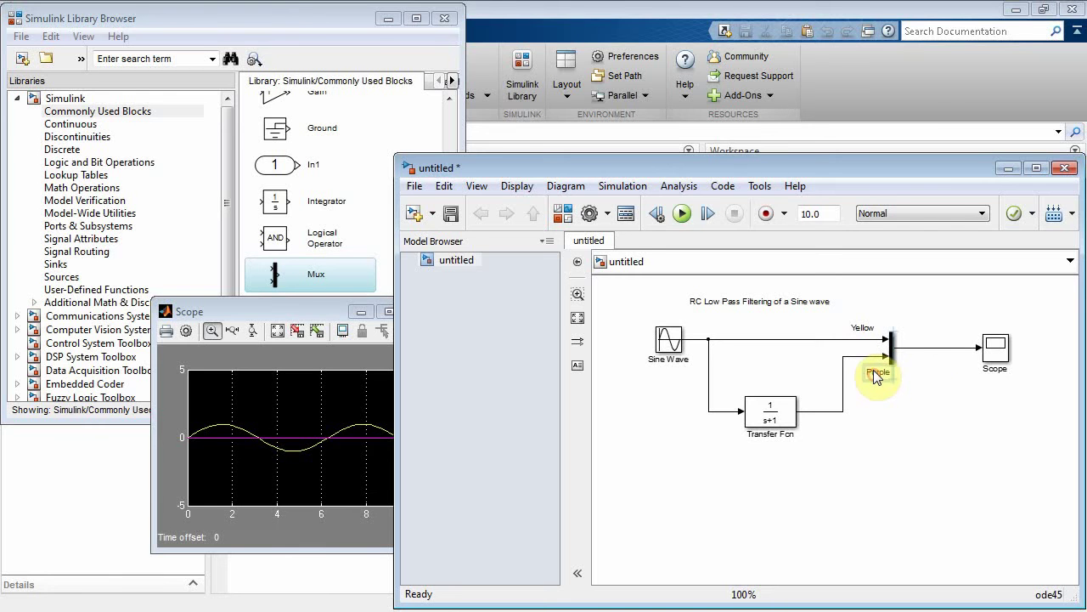
pyautogui.click(902, 404)
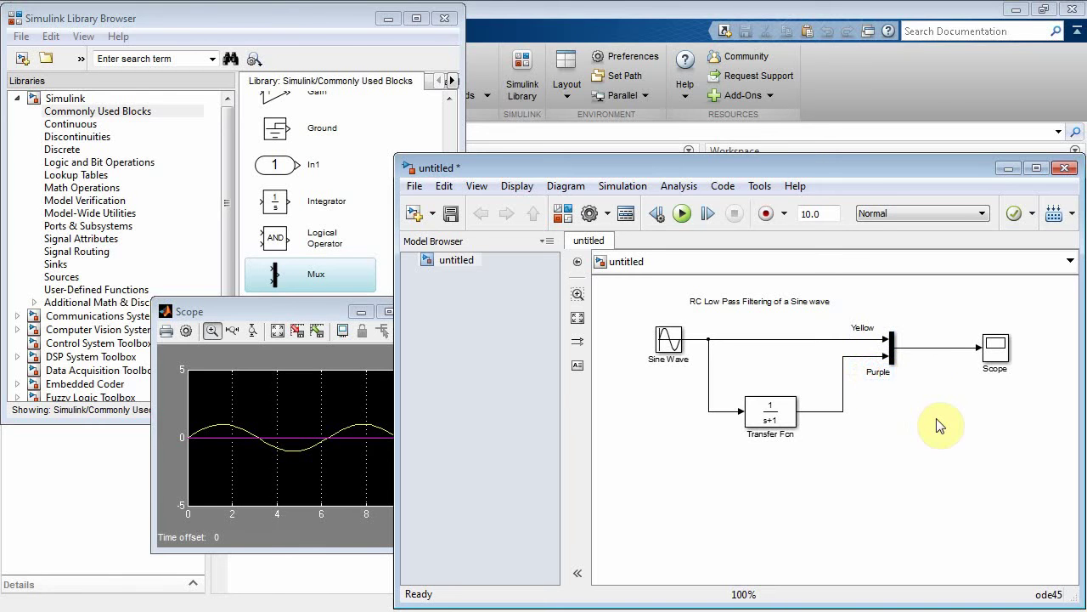
# Rerun the model and autoscale the Scope to -1…1 showing the yellow and purple waves.
pyautogui.click(306, 311)
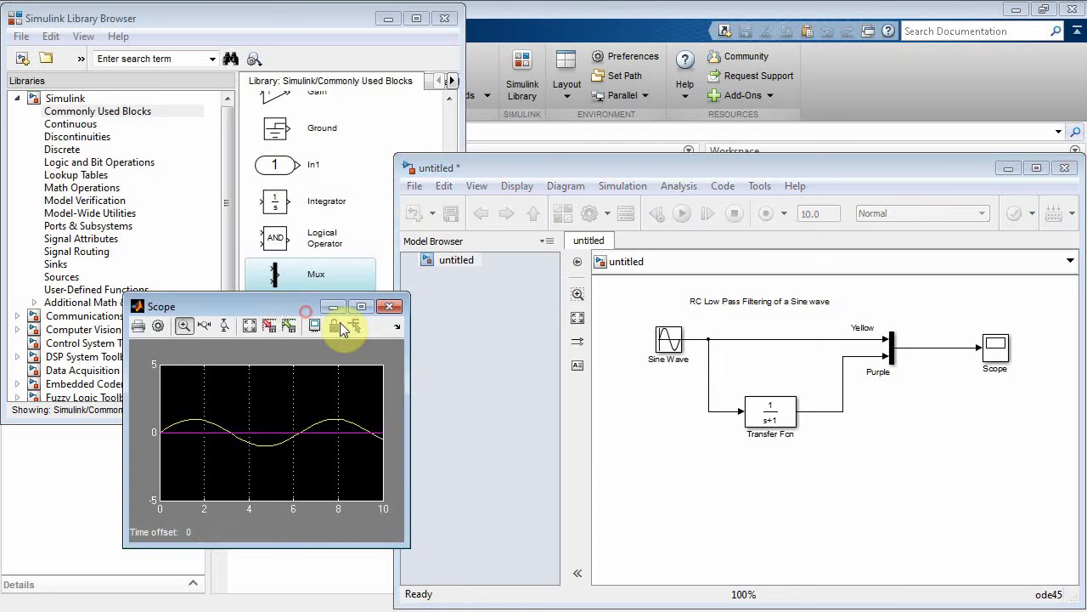
pyautogui.click(735, 181)
pyautogui.click(683, 214)
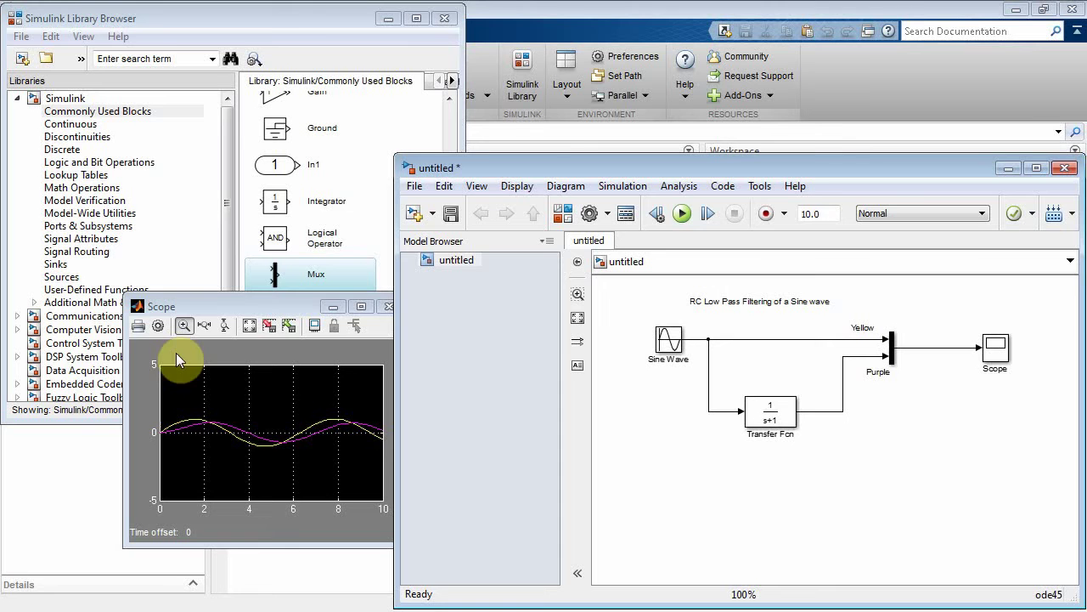
pyautogui.click(249, 326)
pyautogui.moveTo(240, 302); pyautogui.dragTo(217, 298)
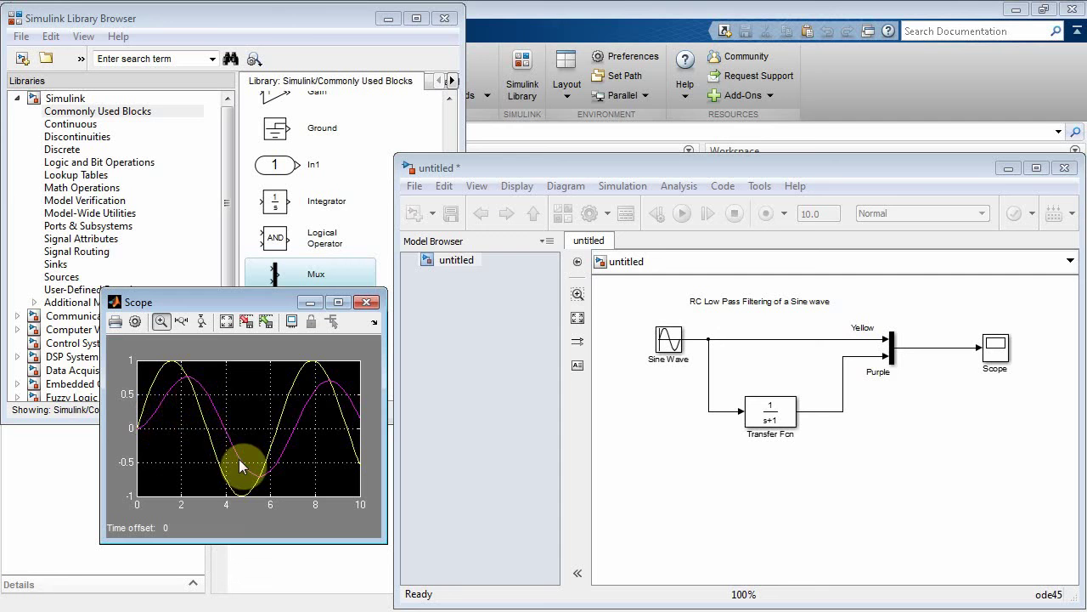
pyautogui.click(670, 342)
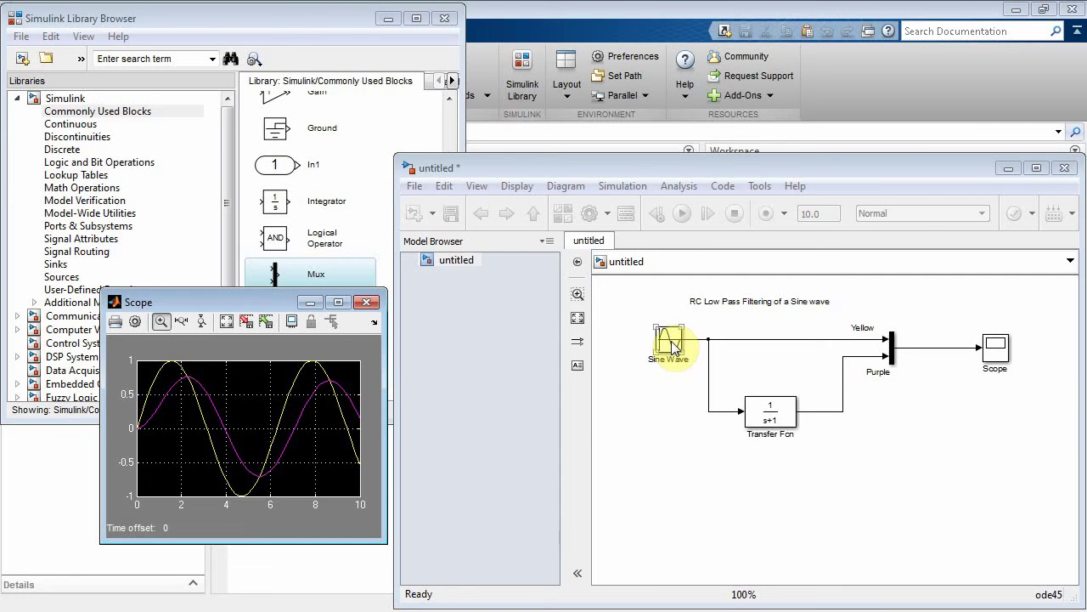
pyautogui.doubleClick(671, 343)
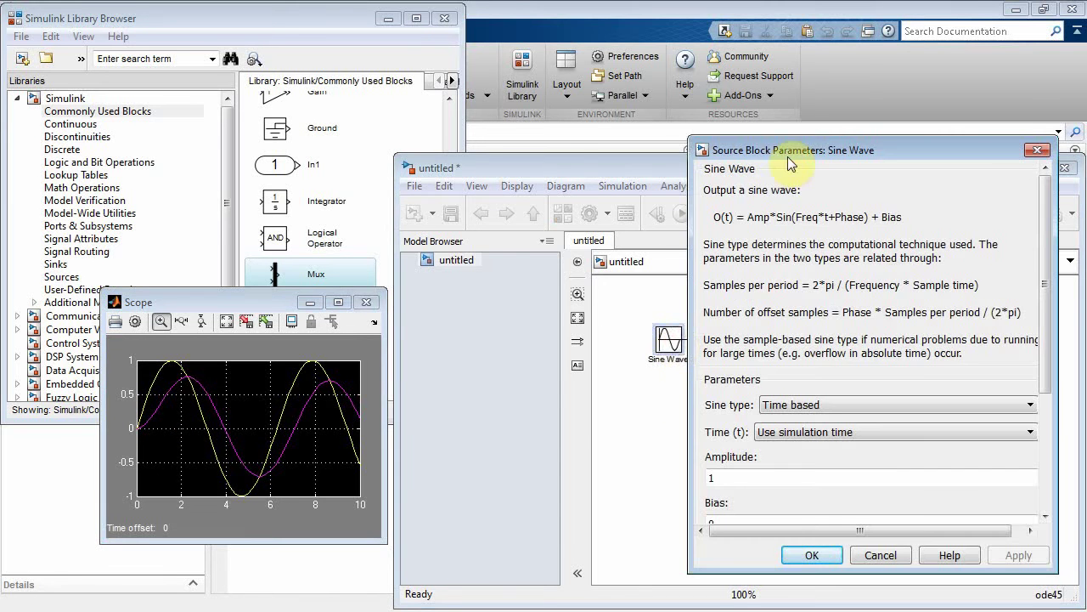
pyautogui.moveTo(788, 153); pyautogui.dragTo(606, 113)
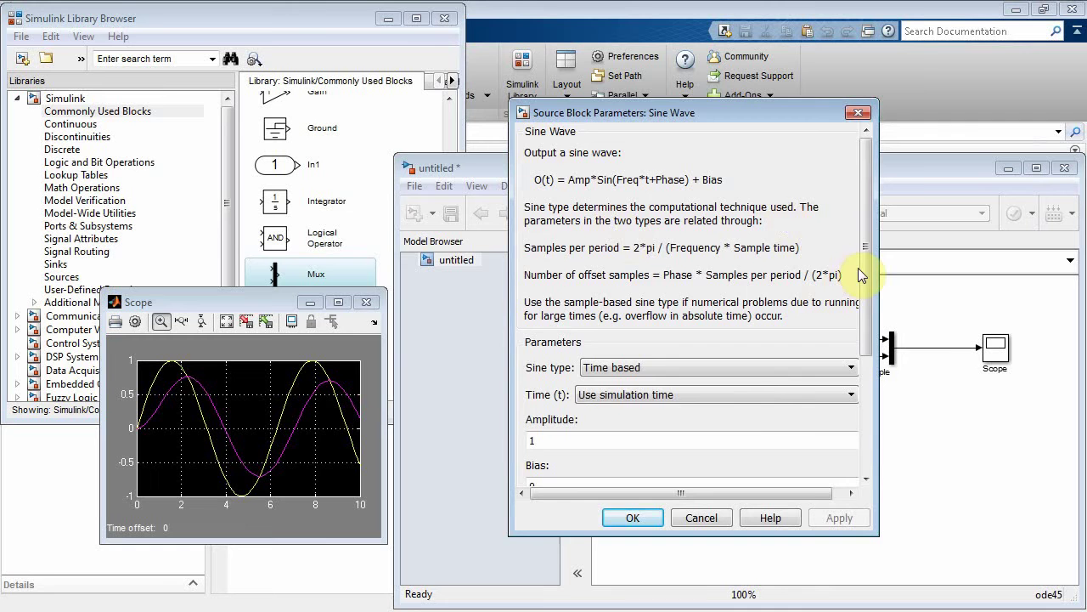
pyautogui.moveTo(866, 266); pyautogui.dragTo(865, 365)
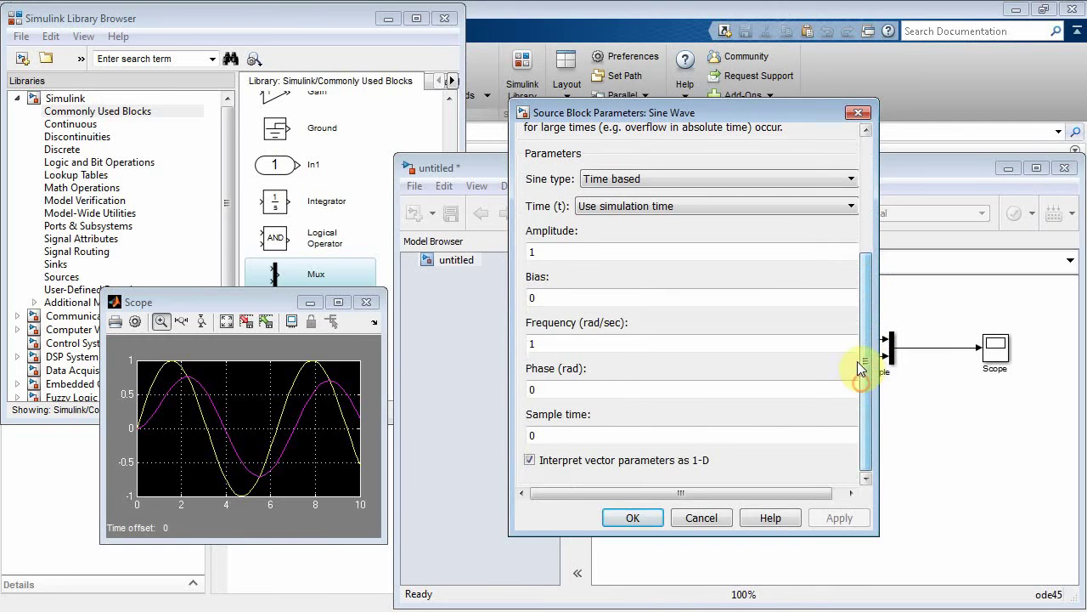
pyautogui.doubleClick(534, 343)
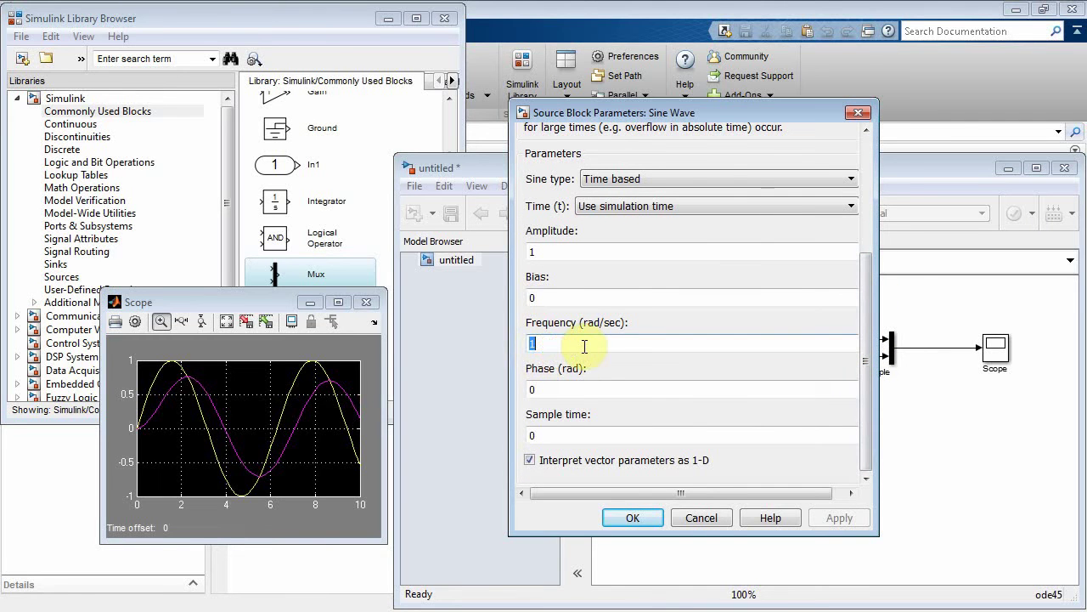
pyautogui.click(697, 519)
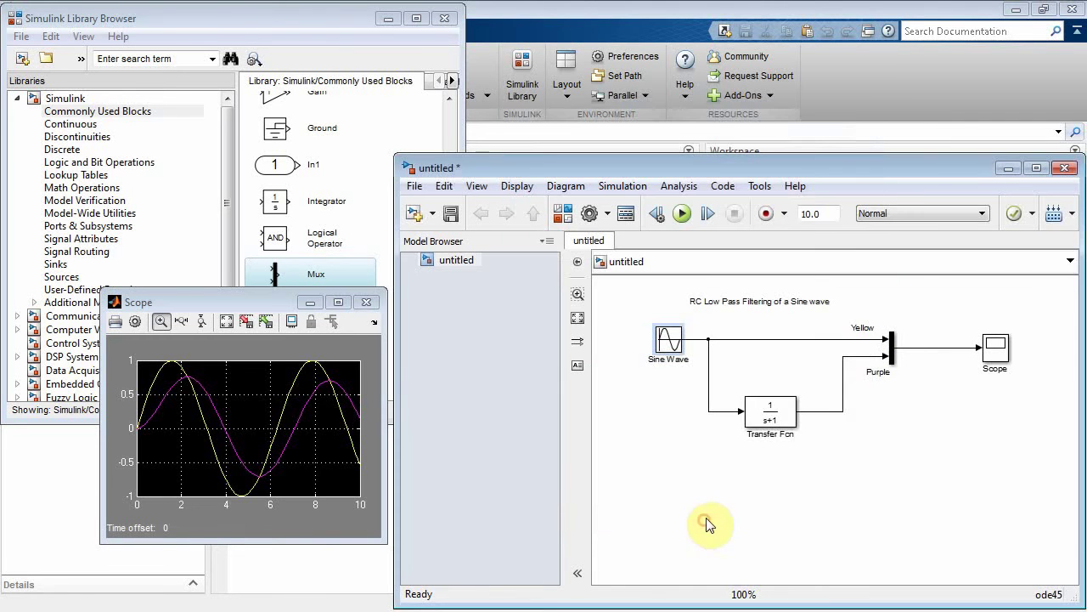
pyautogui.click(770, 414)
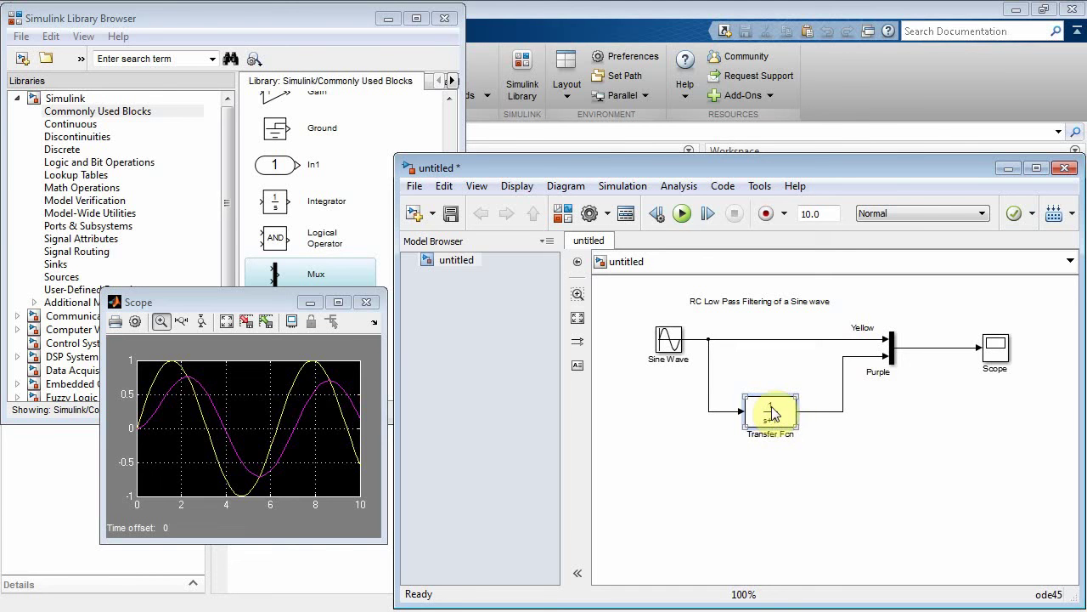
pyautogui.doubleClick(769, 411)
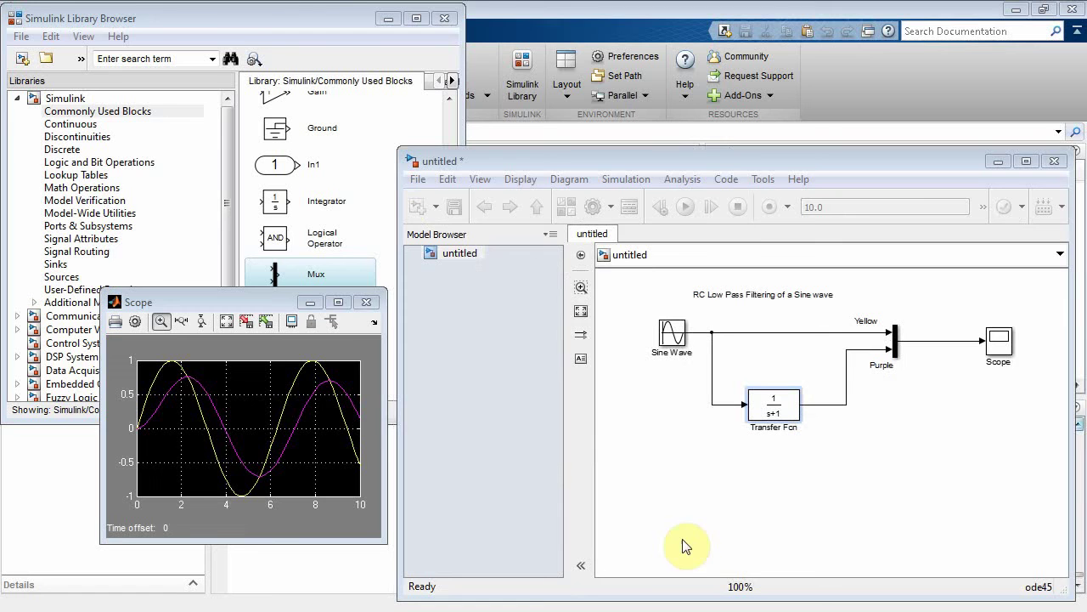
# Inspect the Sine Wave and 1/(s+1) Transfer Fcn blocks by selecting each in turn.
pyautogui.click(672, 332)
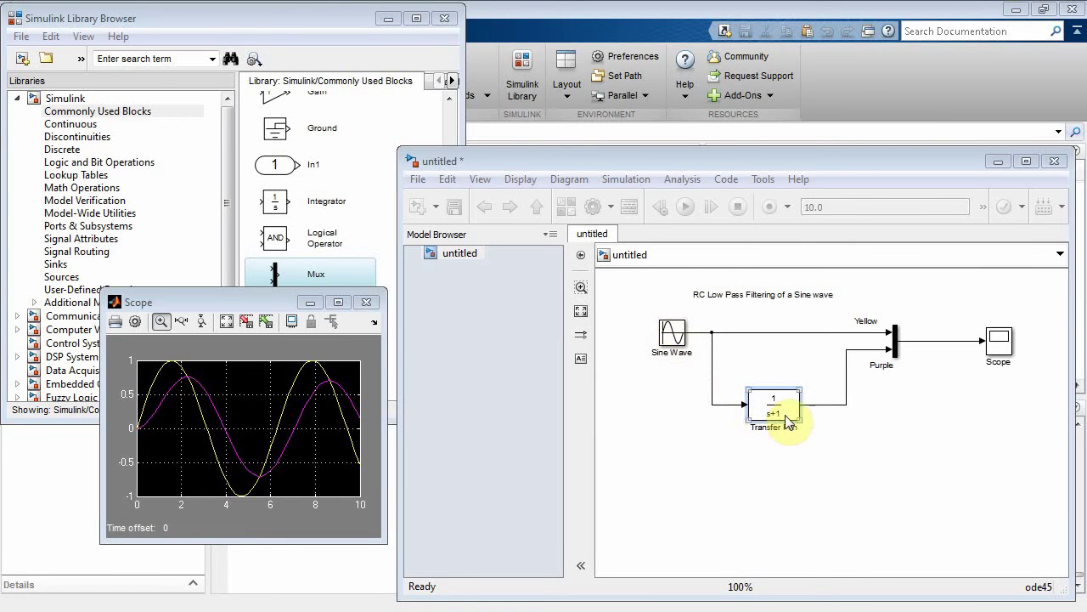
pyautogui.click(740, 380)
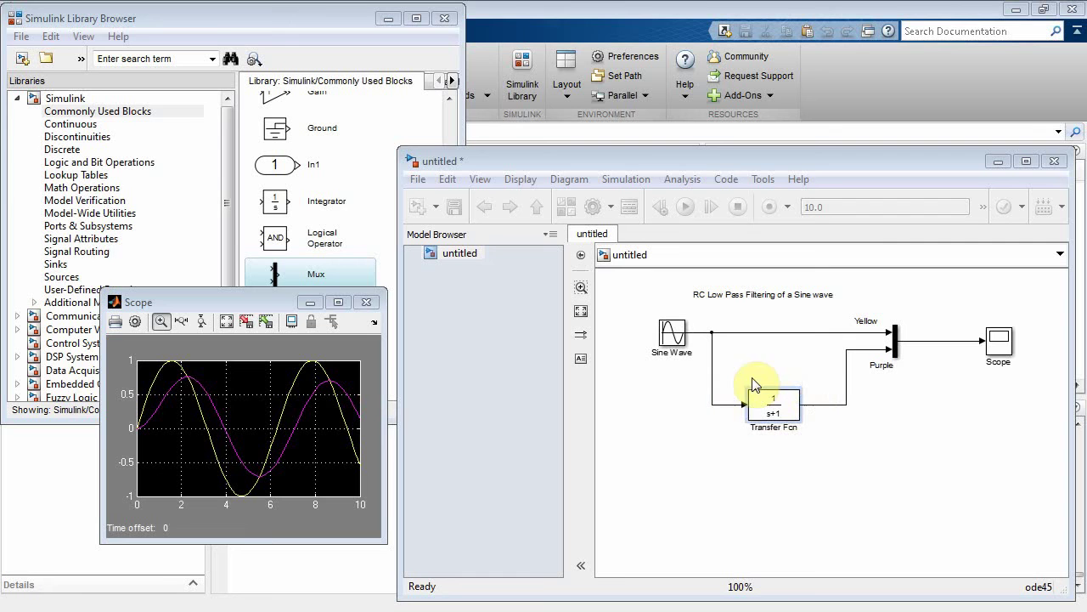
pyautogui.click(769, 411)
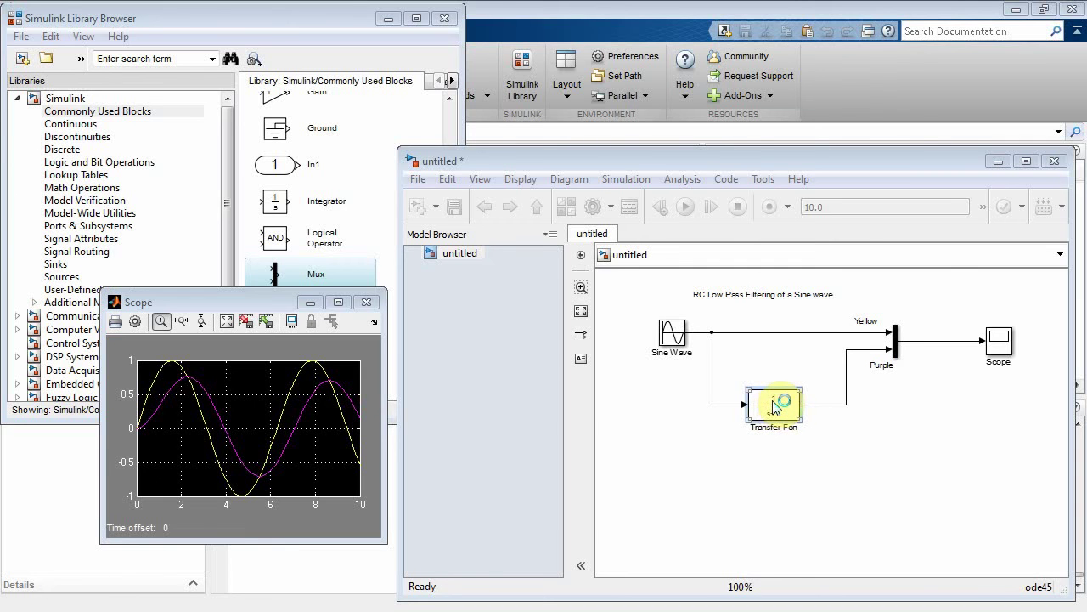
pyautogui.click(680, 338)
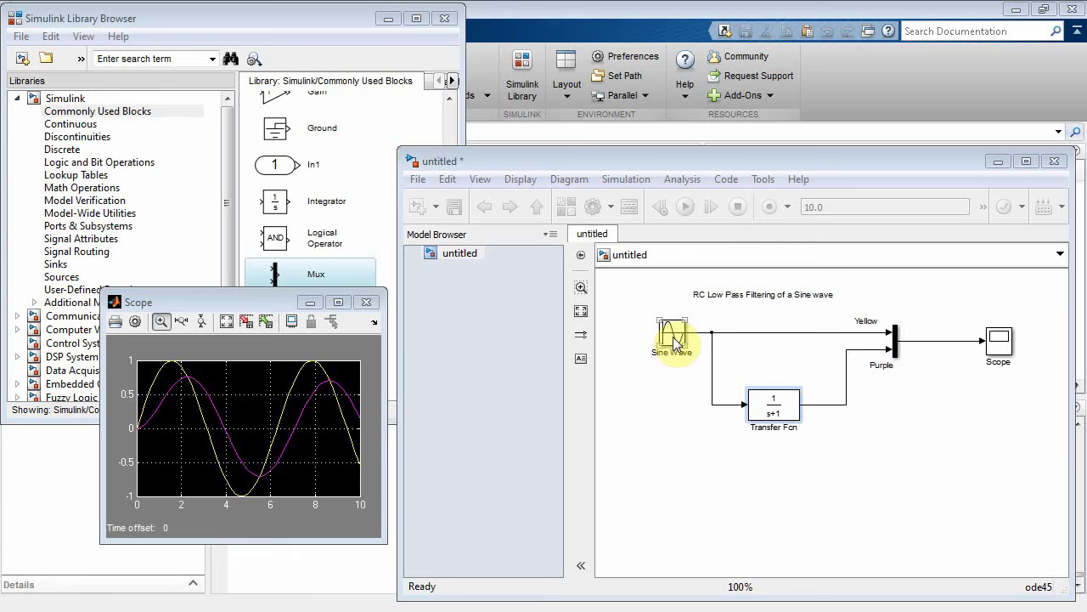
pyautogui.click(771, 411)
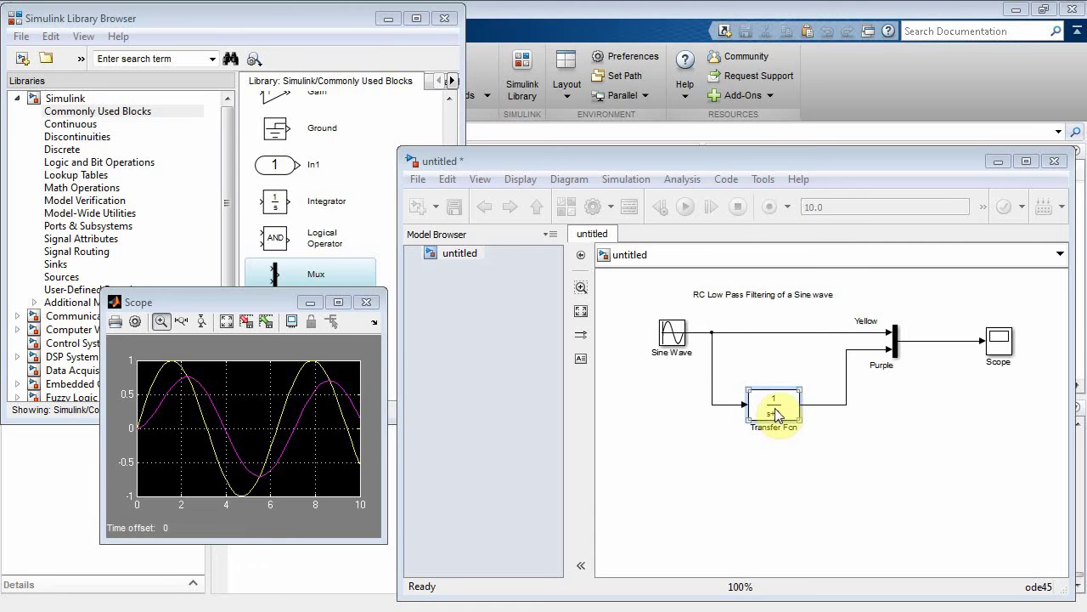
pyautogui.click(725, 367)
pyautogui.click(771, 414)
pyautogui.click(669, 336)
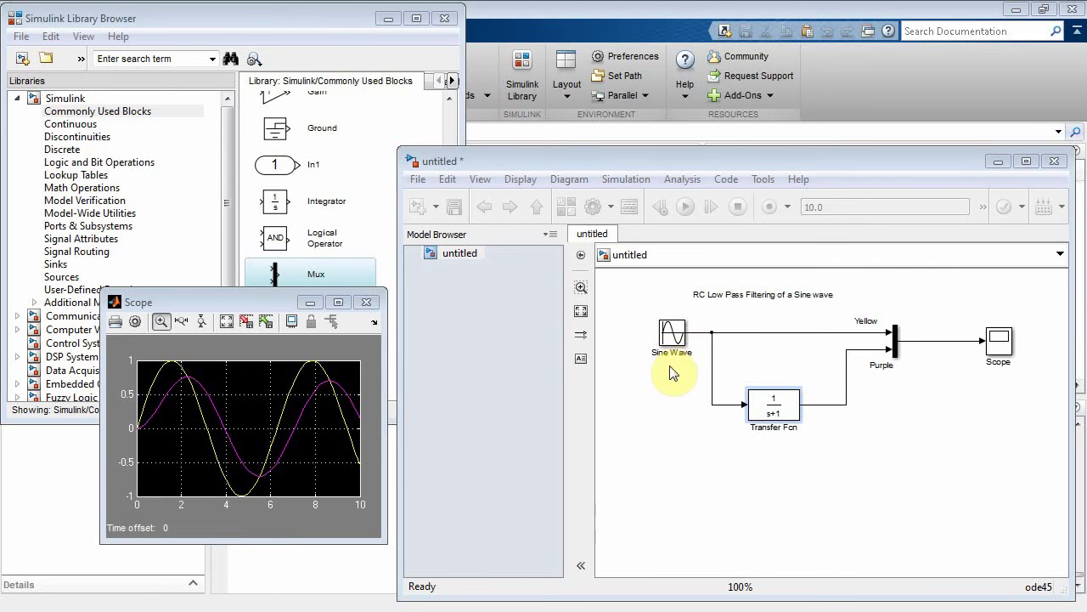
pyautogui.click(666, 395)
pyautogui.click(753, 471)
pyautogui.click(772, 403)
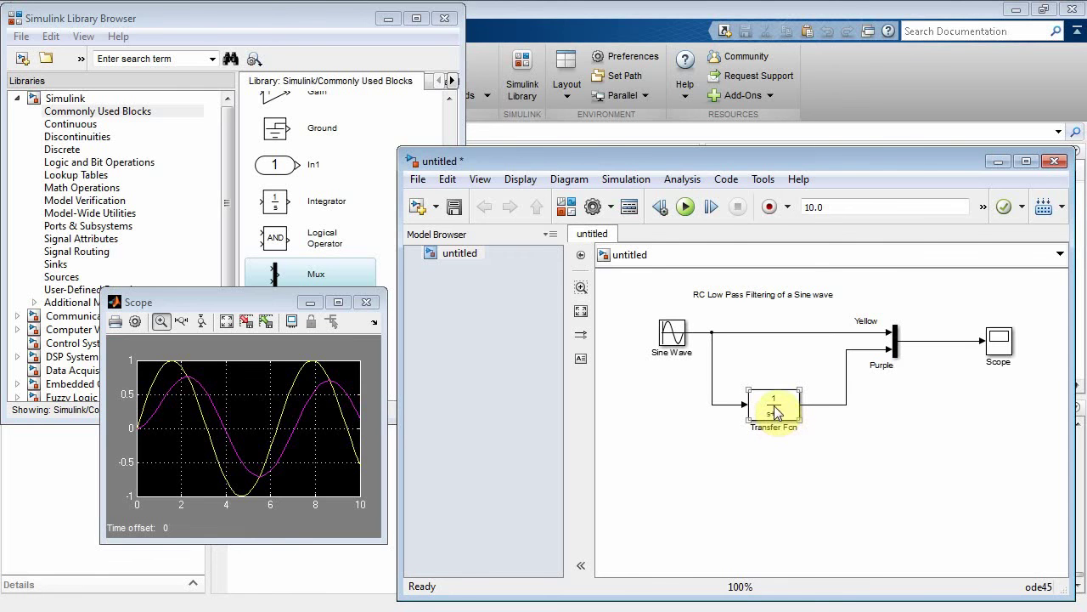
# Set the Transfer Fcn to numerator [10], denominator [1 10], rerun, and autoscale the Scope.
pyautogui.doubleClick(776, 408)
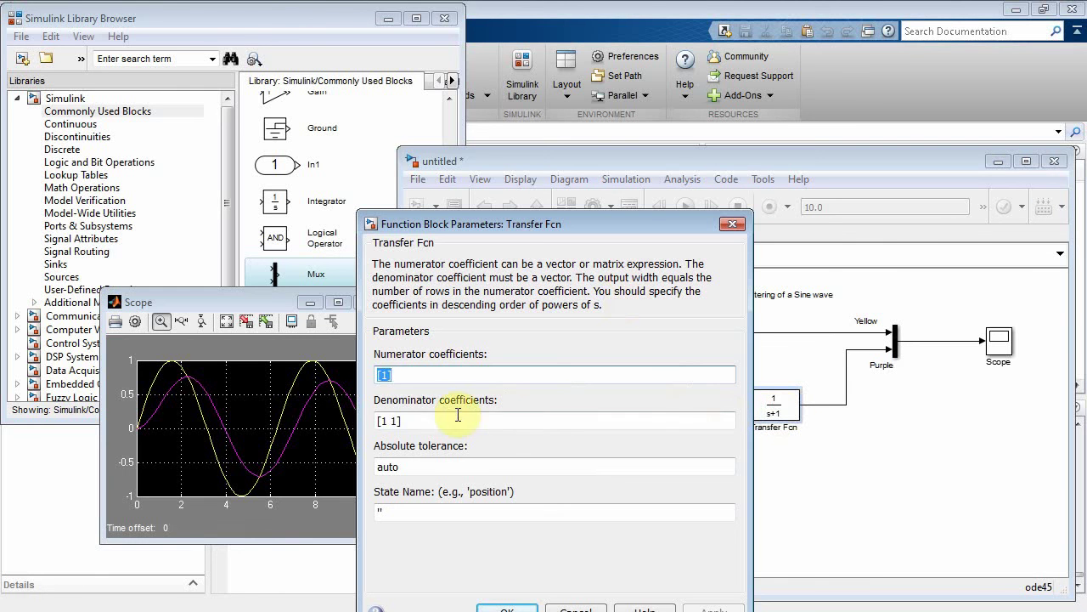
pyautogui.click(384, 376)
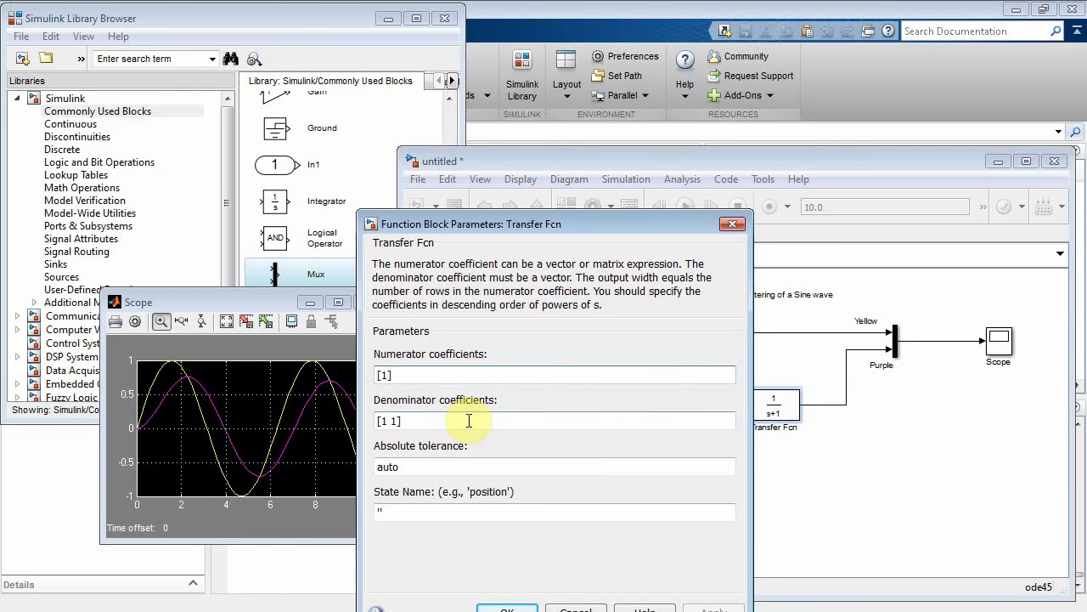
pyautogui.write('0')
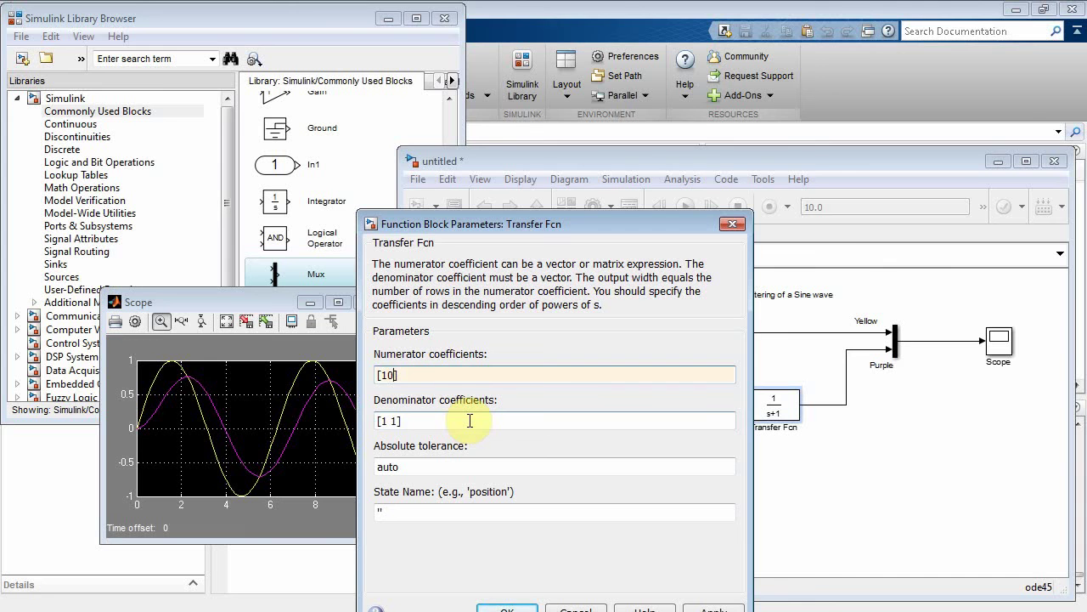
pyautogui.doubleClick(388, 420)
pyautogui.click(391, 421)
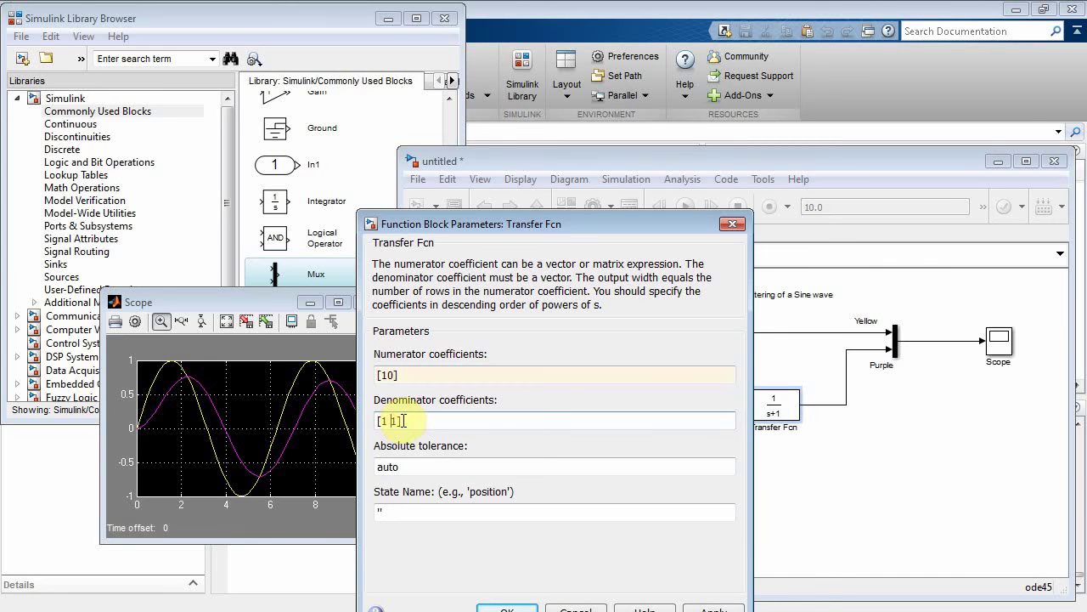
pyautogui.write('0')
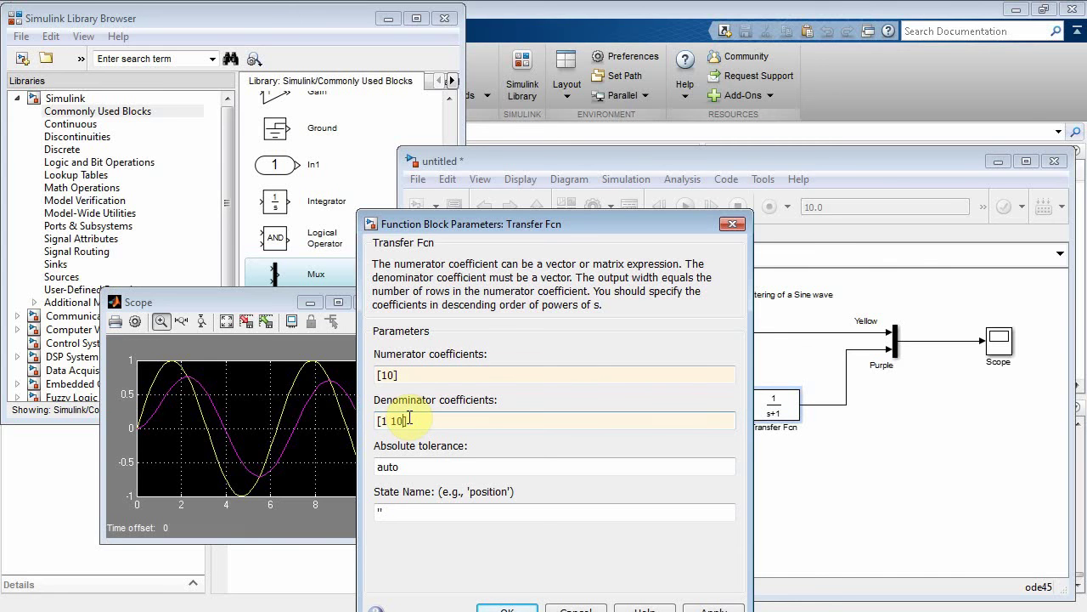
pyautogui.moveTo(519, 227); pyautogui.dragTo(525, 161)
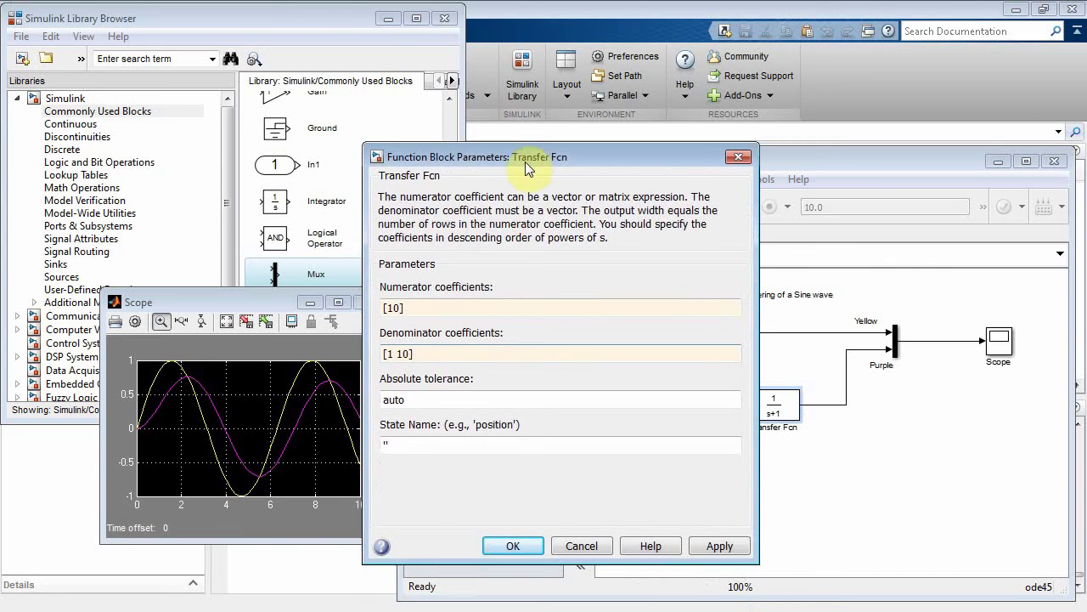
pyautogui.click(513, 545)
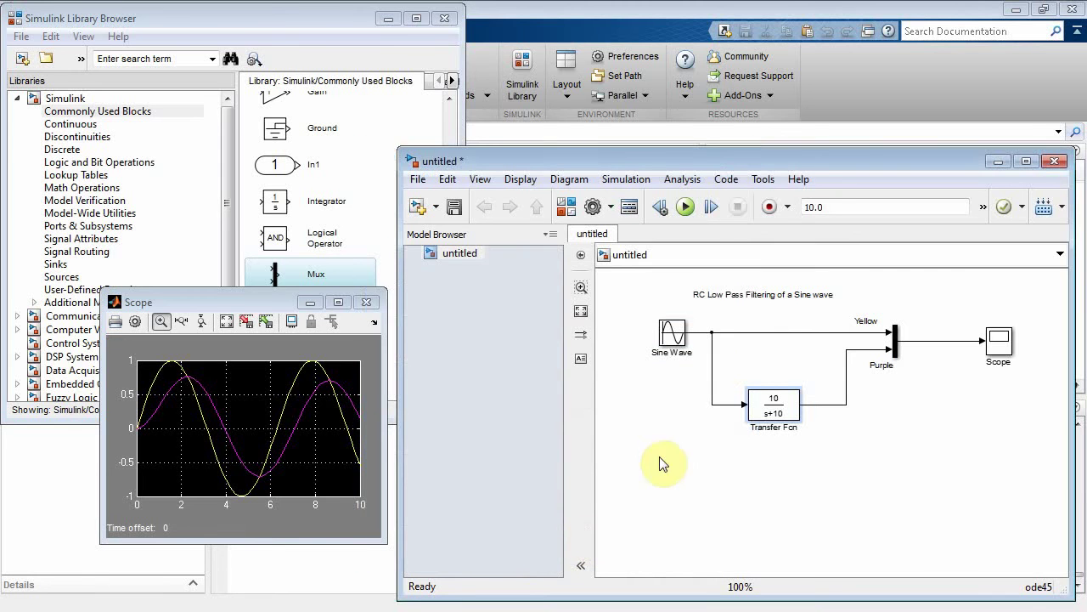
pyautogui.click(685, 208)
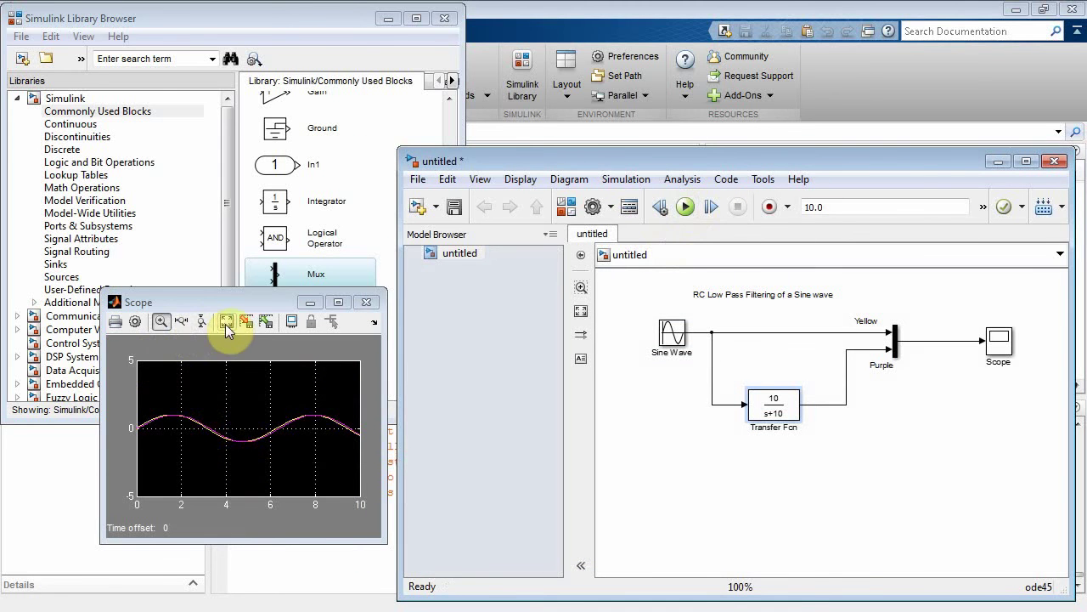
pyautogui.click(226, 324)
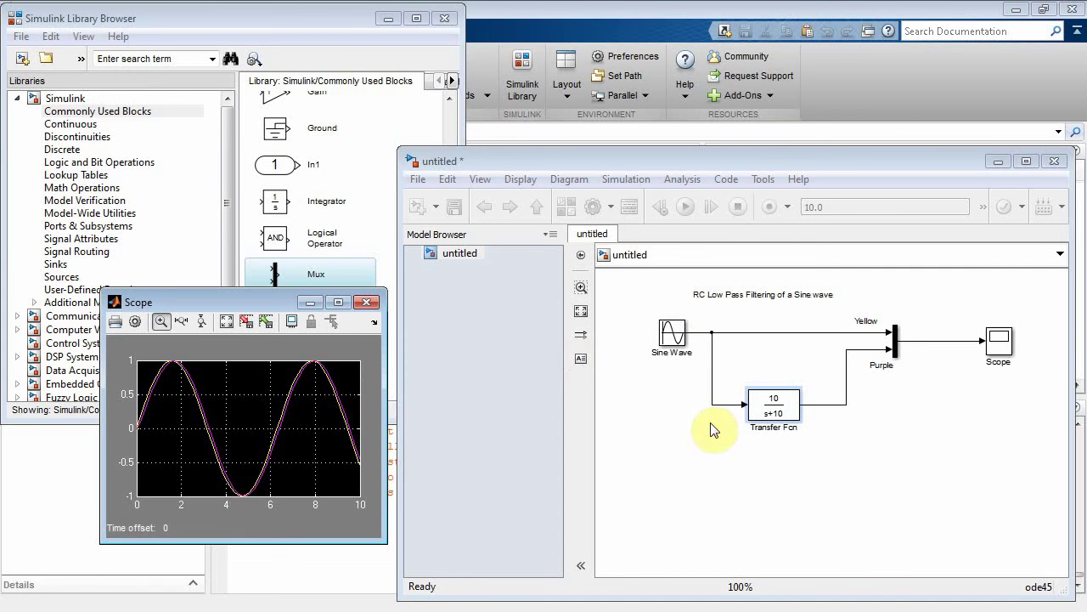
# Restore the Transfer Fcn to numerator [1], denominator [1 1], rerun, and autoscale the Scope.
pyautogui.click(780, 414)
pyautogui.doubleClick(780, 416)
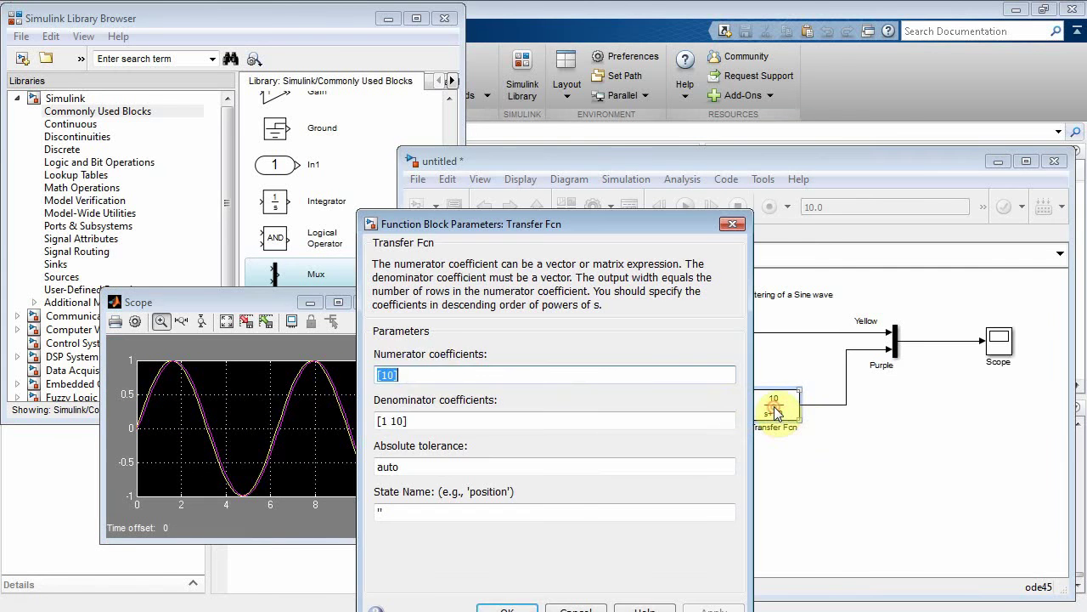
pyautogui.click(394, 375)
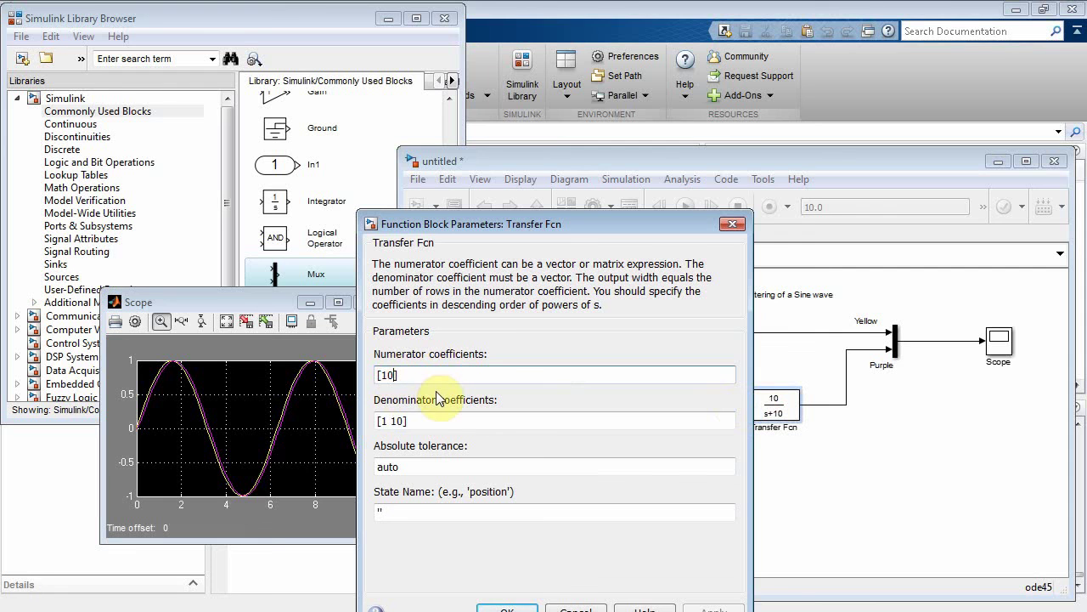
pyautogui.press('BackSpace')
pyautogui.write('1')
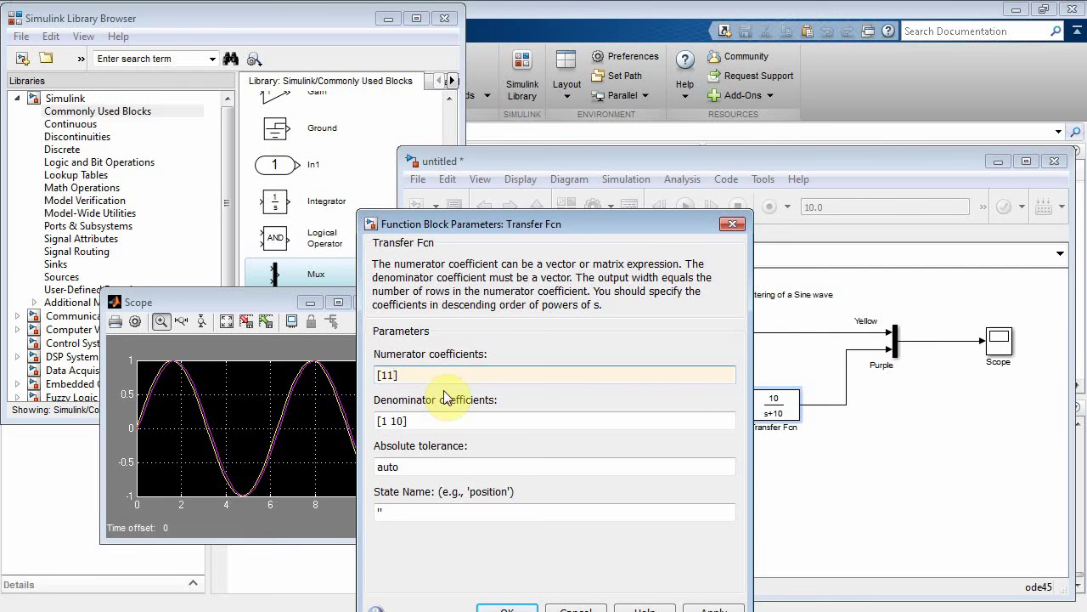
pyautogui.press('BackSpace')
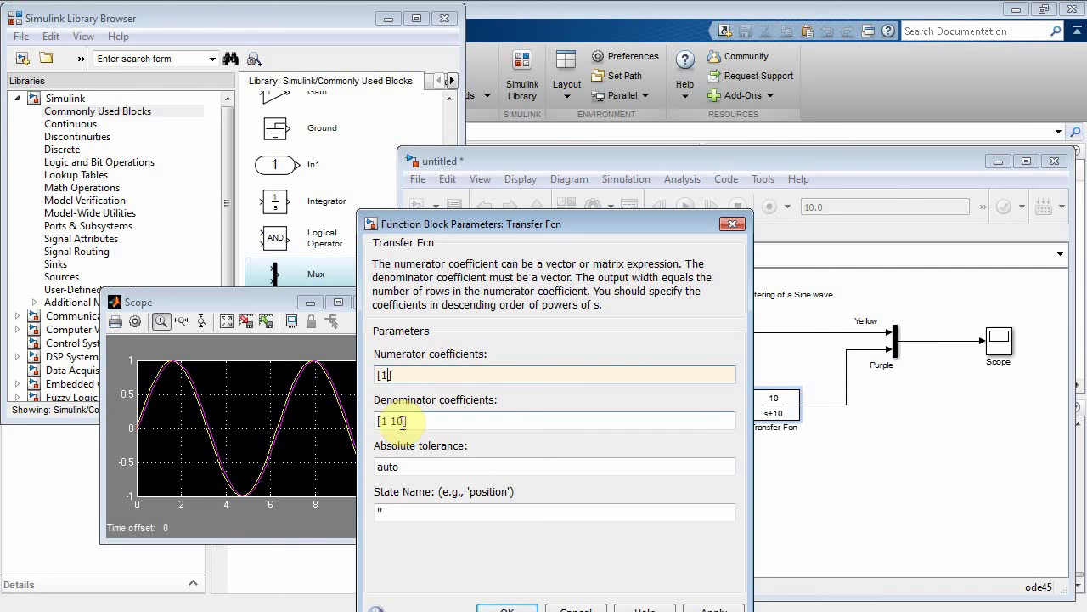
pyautogui.doubleClick(420, 422)
pyautogui.click(403, 422)
pyautogui.press('BackSpace')
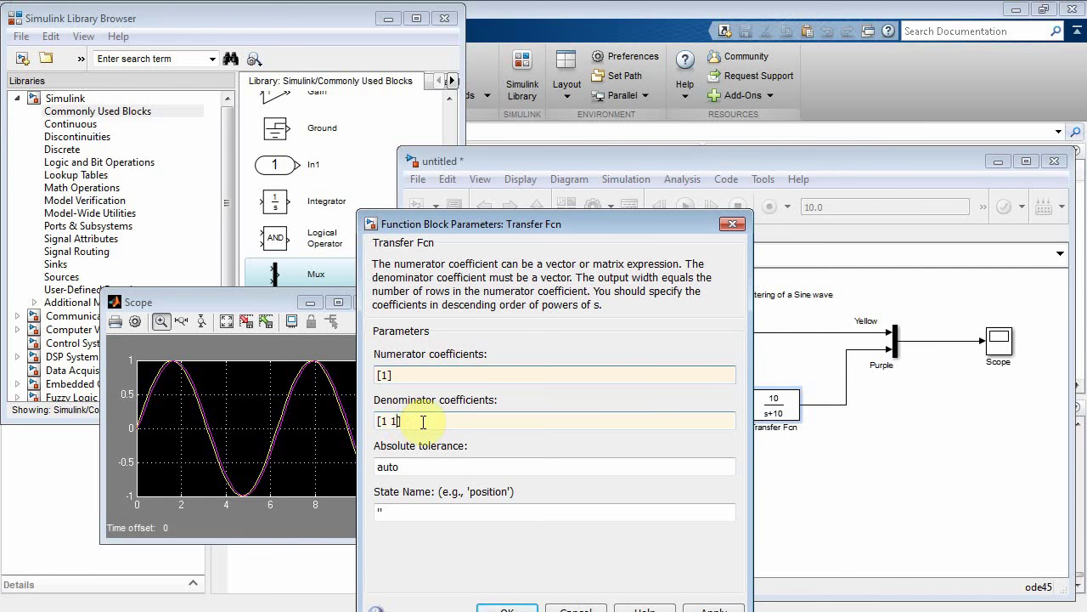
pyautogui.moveTo(503, 223); pyautogui.dragTo(502, 69)
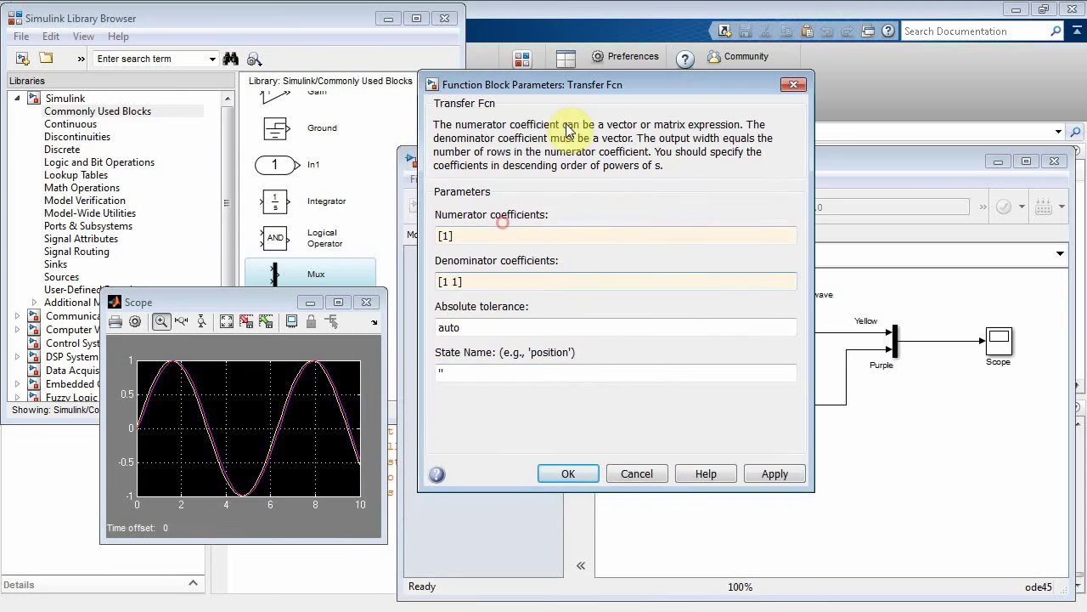
pyautogui.click(577, 474)
pyautogui.click(685, 207)
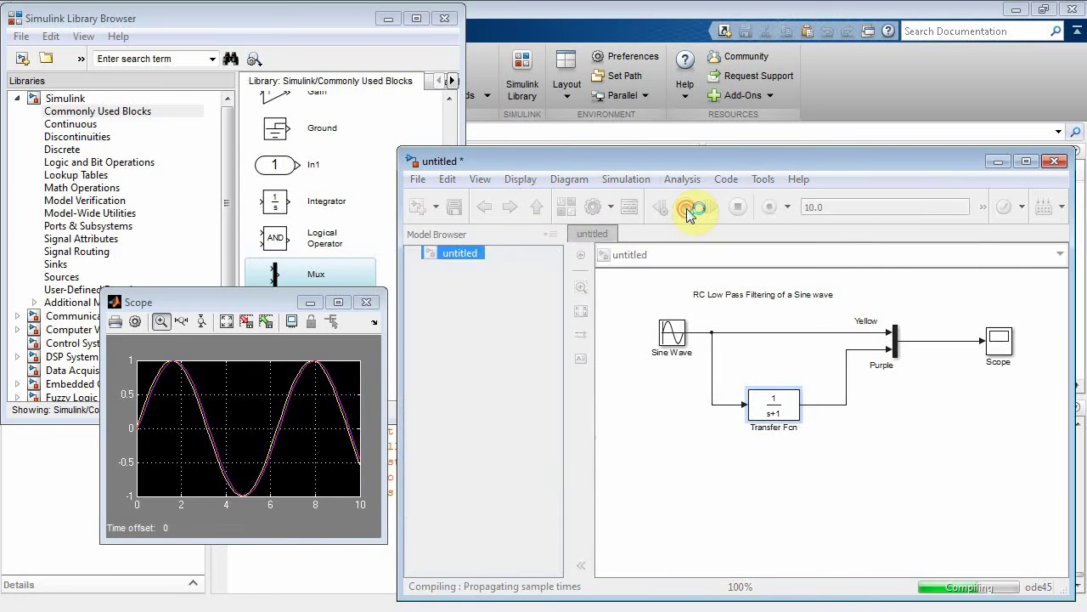
pyautogui.click(226, 321)
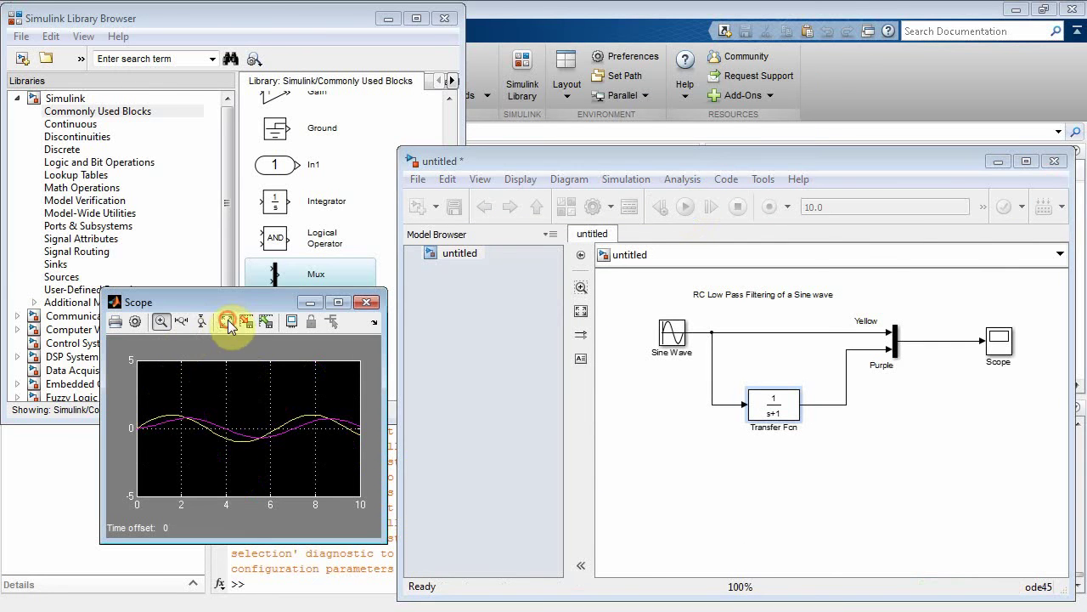
# Set the Transfer Fcn numerator to [.5] and denominator to [1 .5].
pyautogui.doubleClick(776, 423)
pyautogui.moveTo(447, 215); pyautogui.dragTo(543, 176)
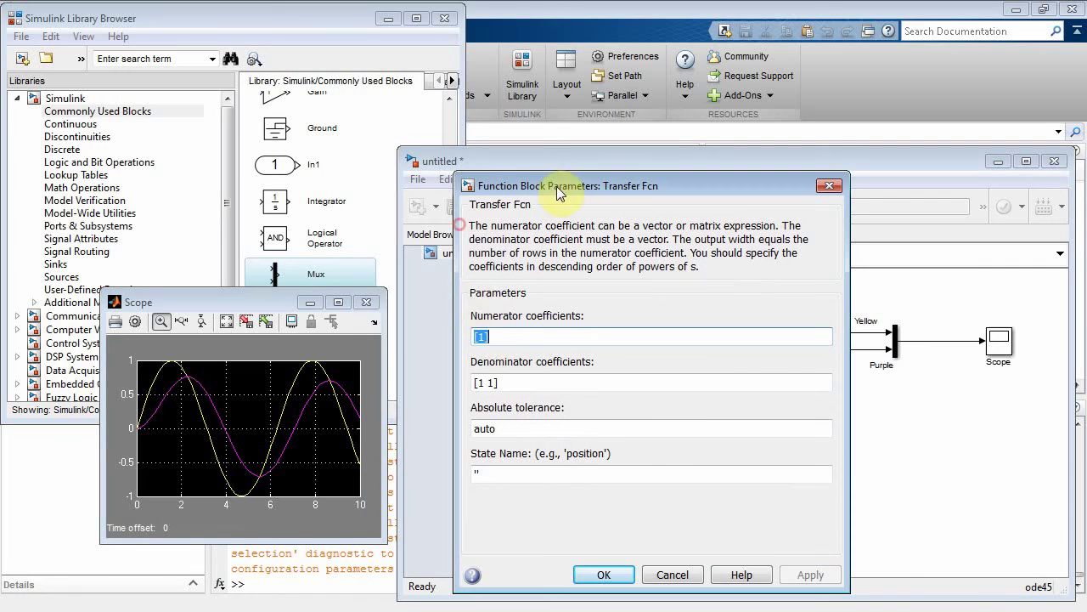
pyautogui.click(489, 337)
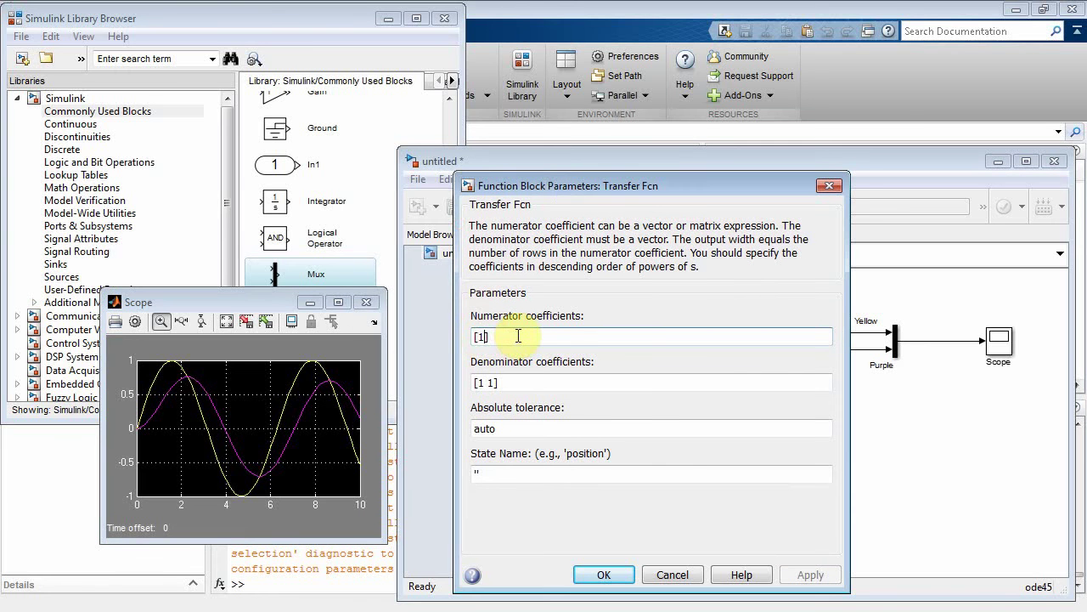
pyautogui.press('BackSpace')
pyautogui.write('.5')
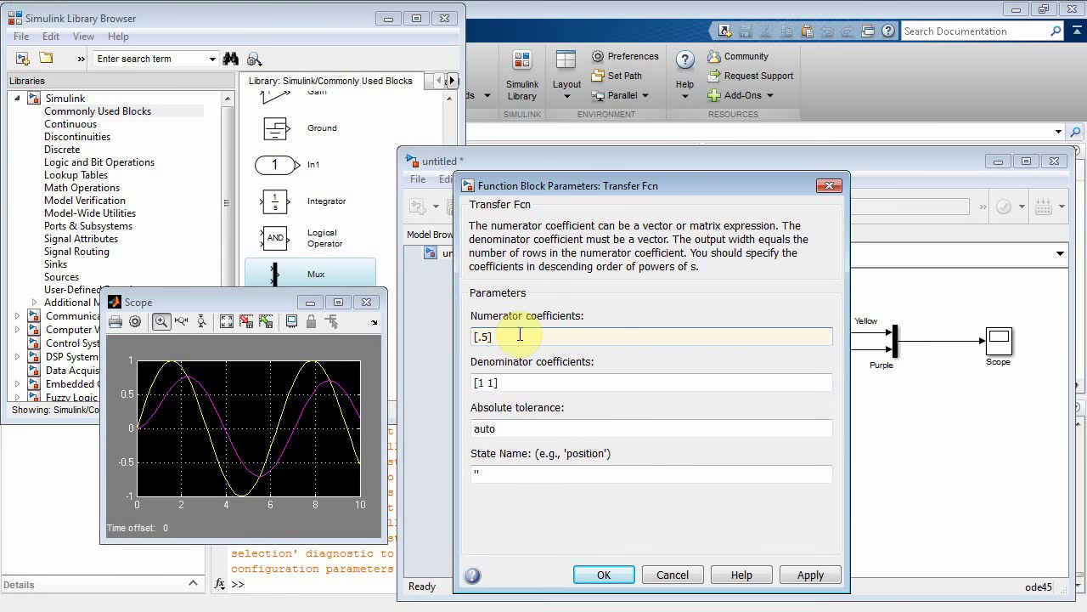
pyautogui.click(489, 382)
pyautogui.moveTo(493, 382); pyautogui.dragTo(517, 382)
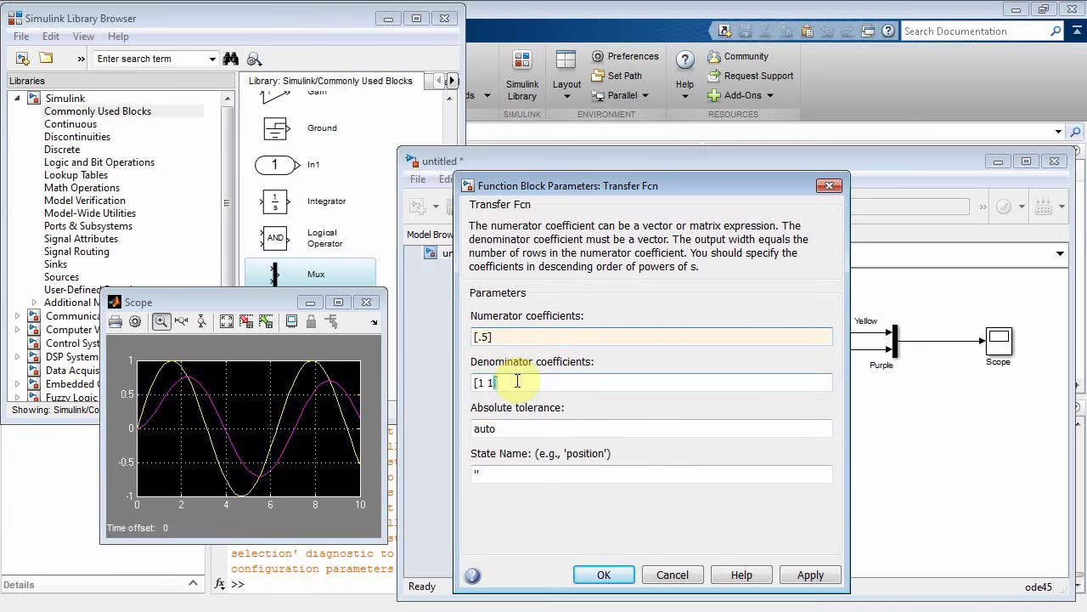
pyautogui.press('BackSpace')
pyautogui.write('.5')
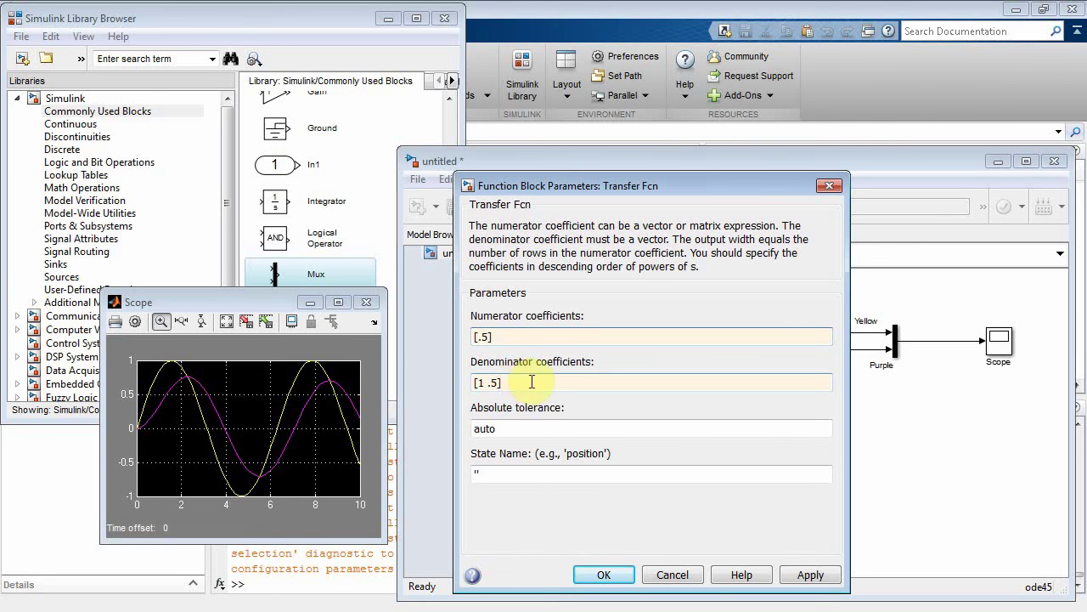
# Apply the .5/(s+.5) filter, run the simulation, and autoscale the Scope.
pyautogui.click(613, 576)
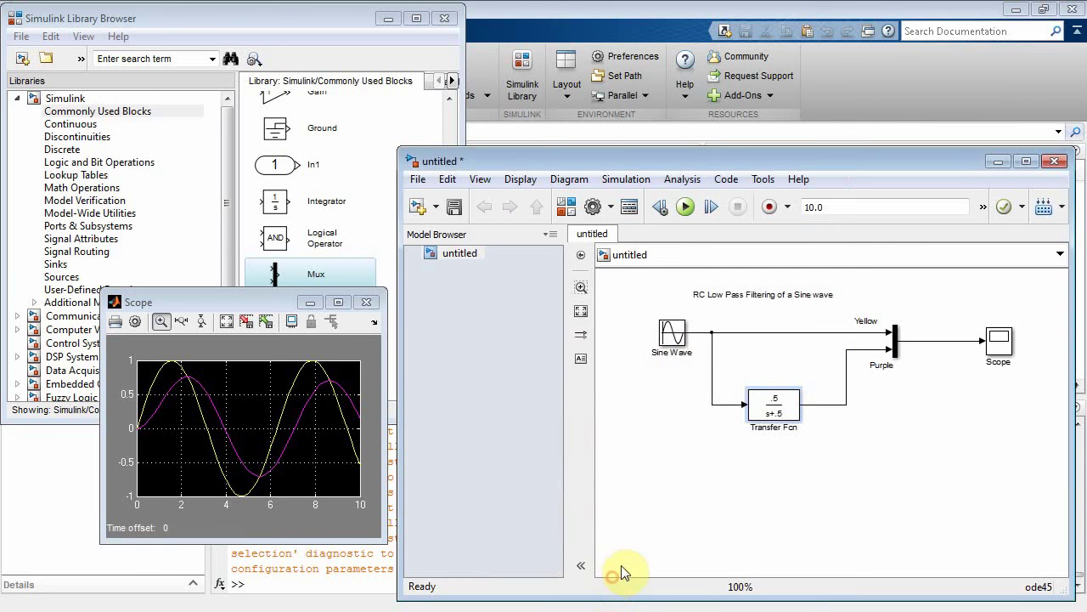
pyautogui.click(688, 212)
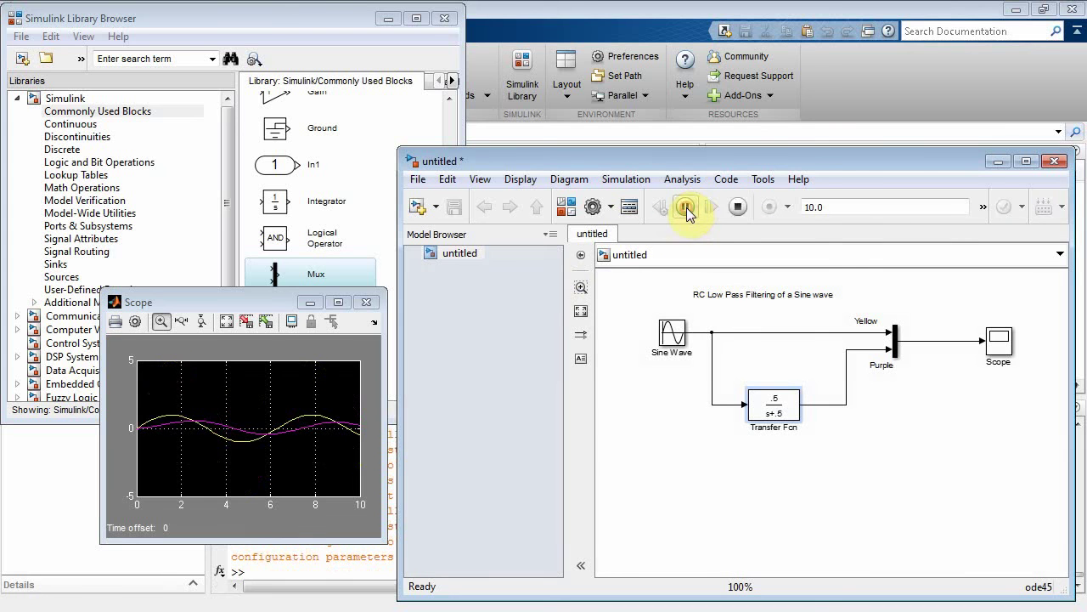
pyautogui.click(225, 320)
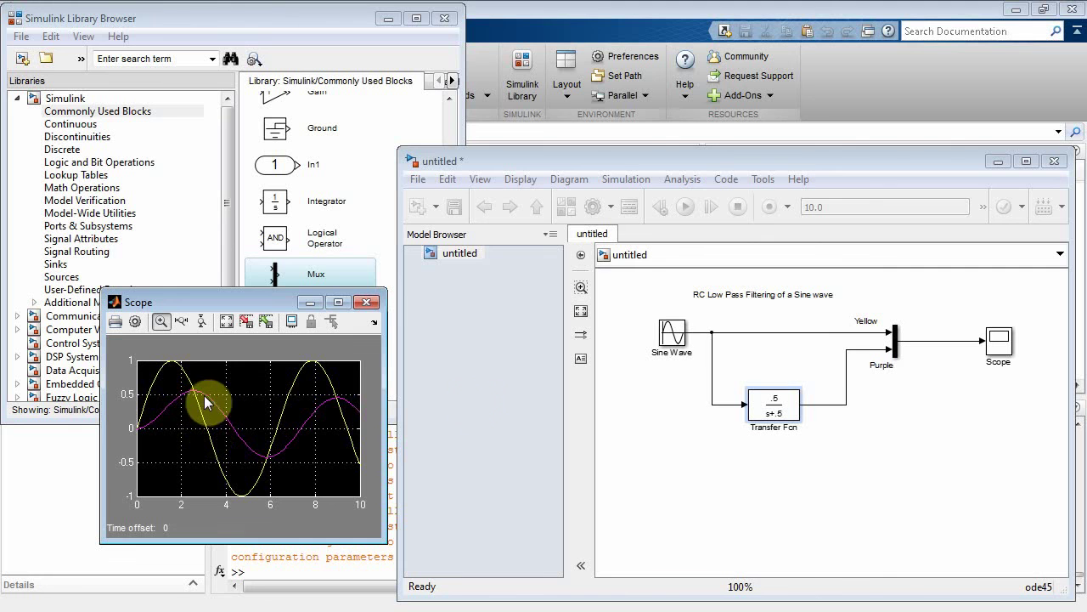
# Change the Transfer Fcn numerator to [.25] and denominator to [1 .25].
pyautogui.doubleClick(783, 408)
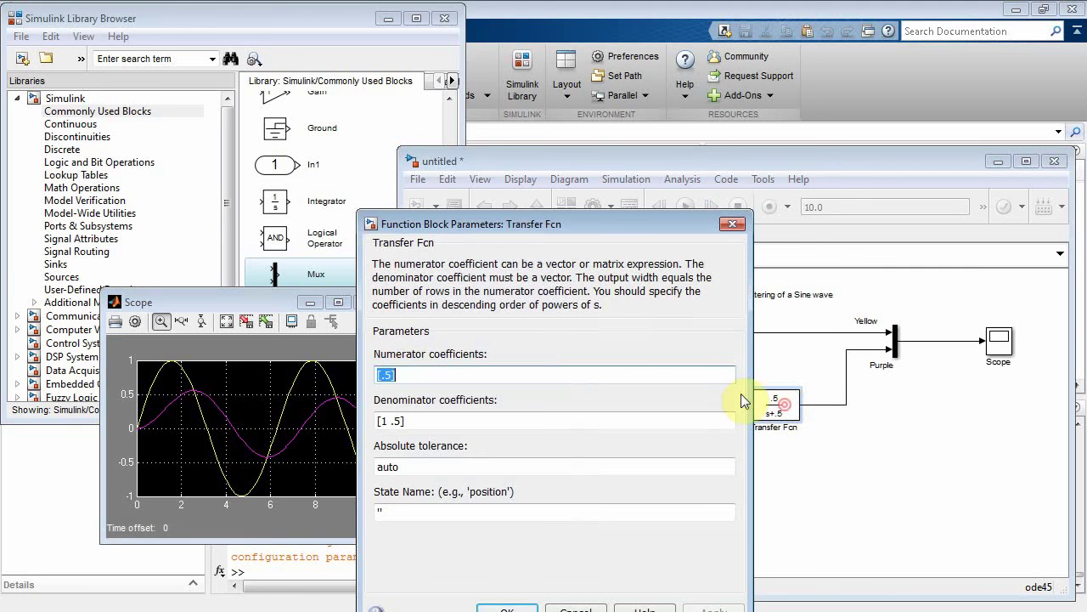
pyautogui.click(391, 375)
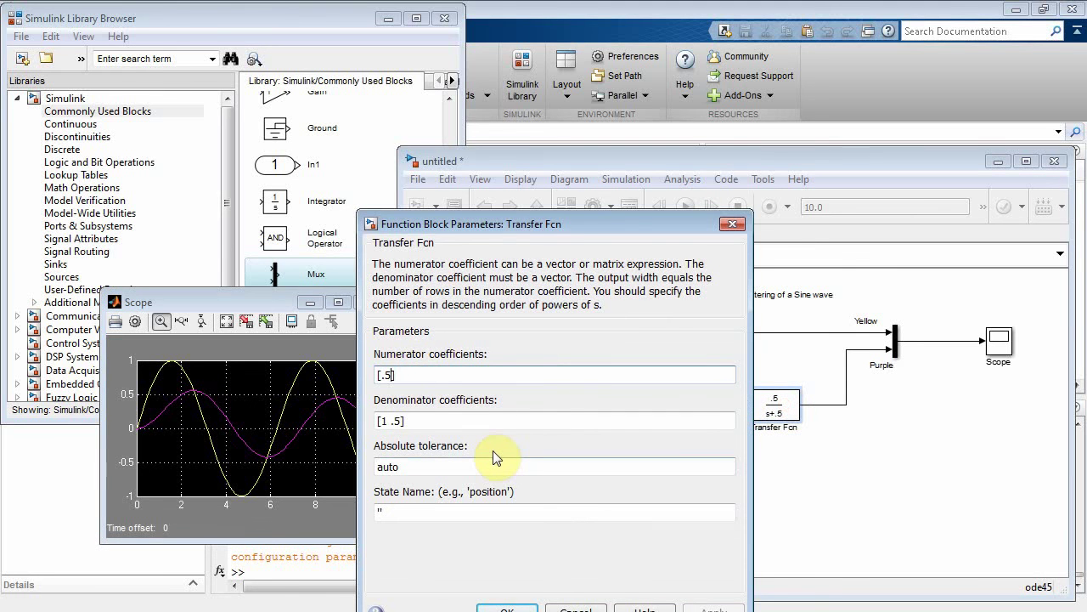
pyautogui.press('BackSpace')
pyautogui.write('25')
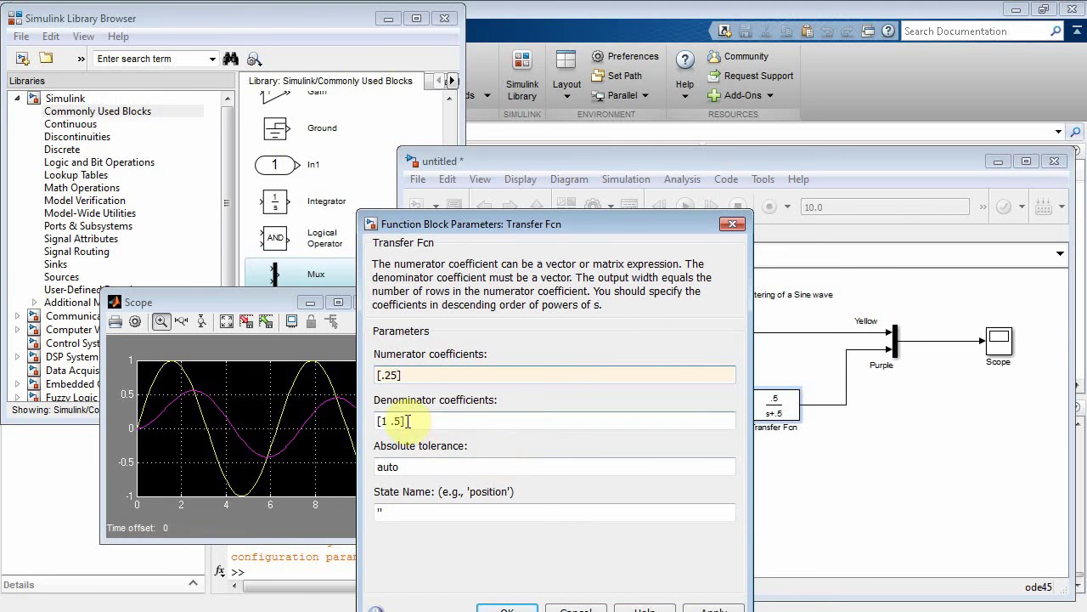
pyautogui.tripleClick(407, 421)
pyautogui.click(426, 421)
pyautogui.press('BackSpace')
pyautogui.write('25')
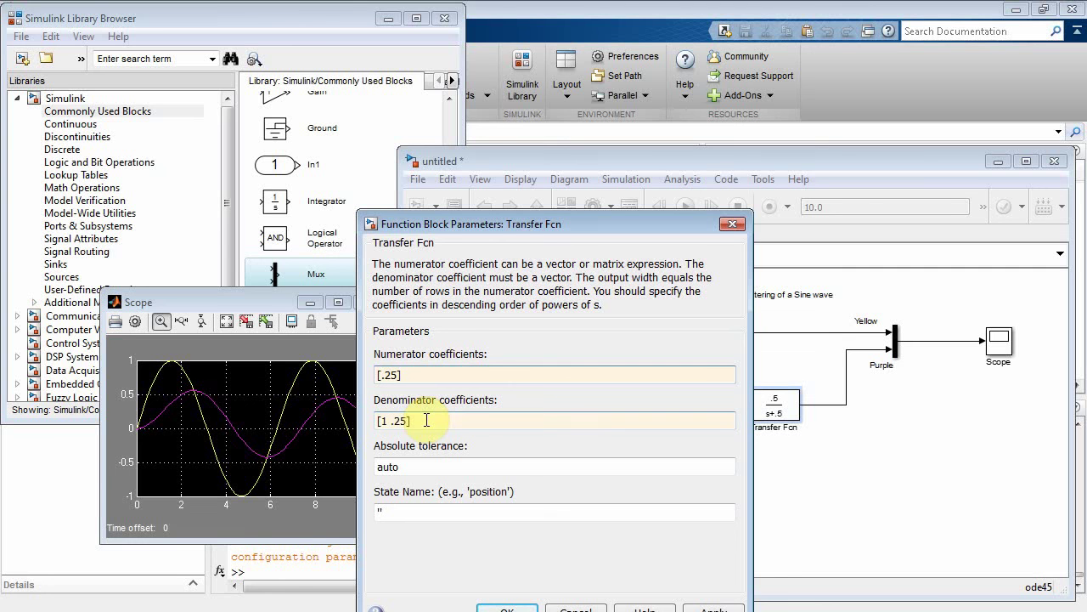
pyautogui.moveTo(510, 216); pyautogui.dragTo(497, 168)
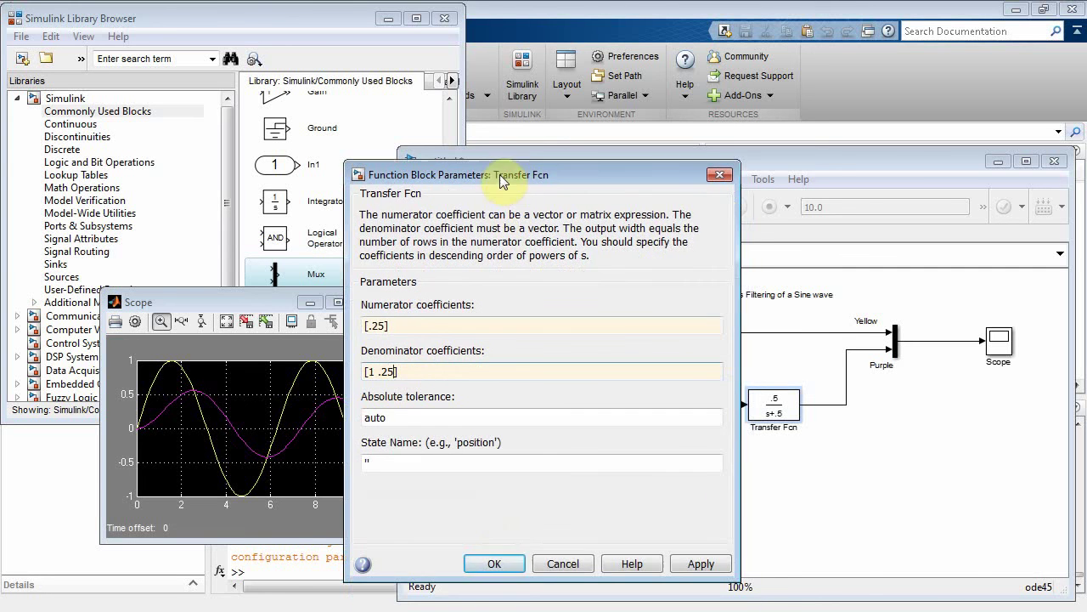
# Apply the .25/(s+.25) filter, rerun the simulation, and autoscale the Scope.
pyautogui.click(496, 565)
pyautogui.click(670, 336)
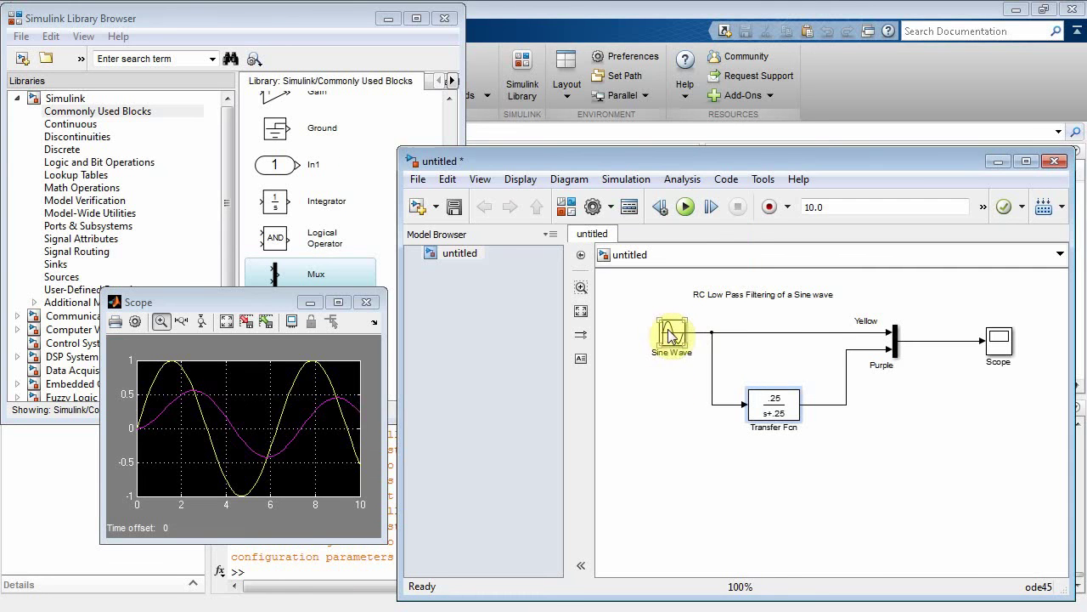
pyautogui.click(688, 210)
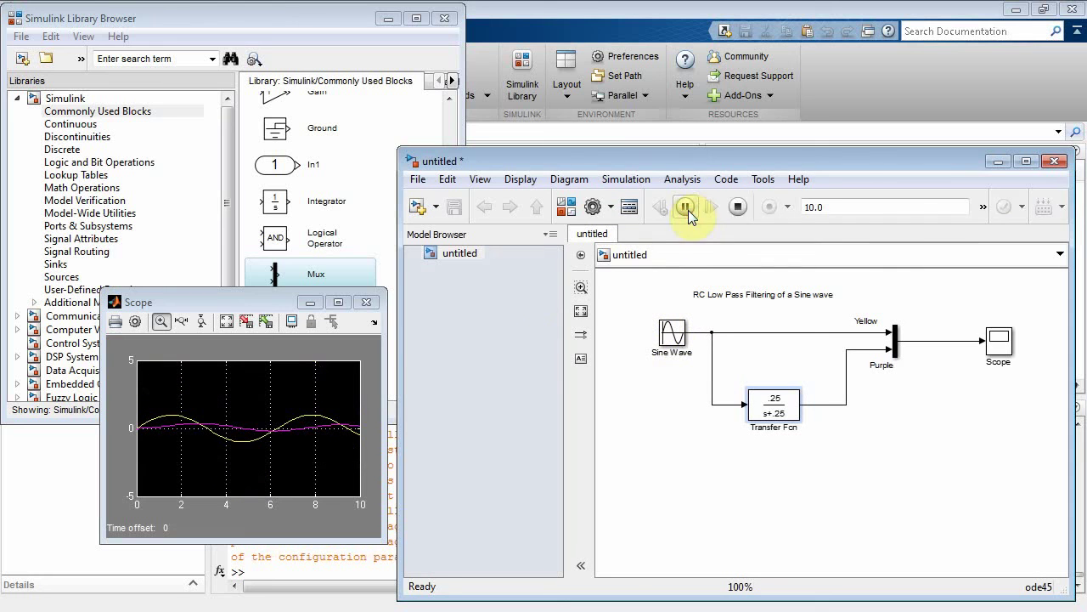
pyautogui.click(228, 321)
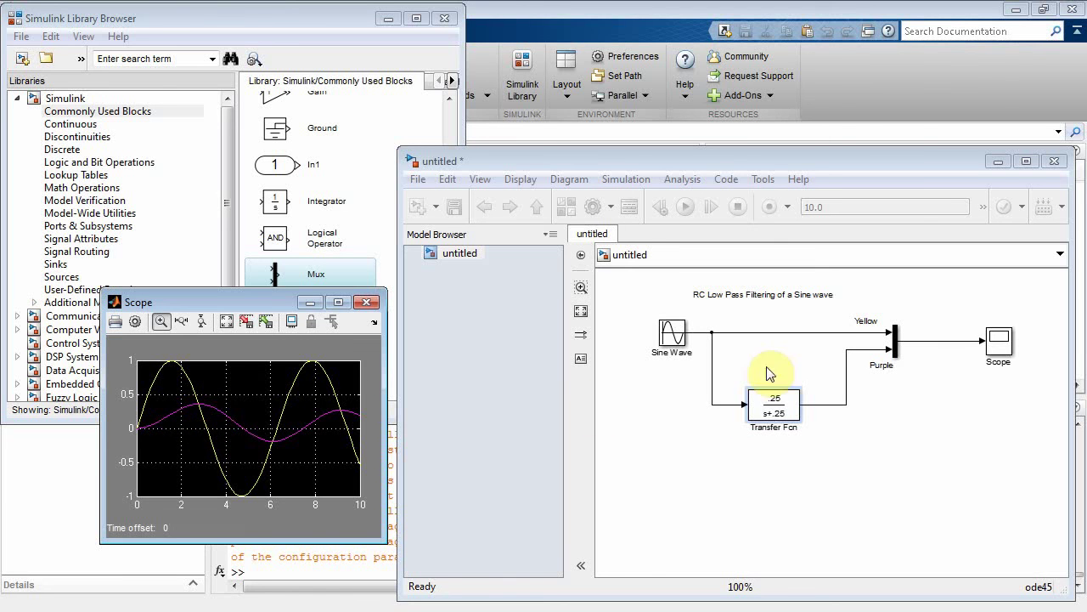
pyautogui.doubleClick(771, 418)
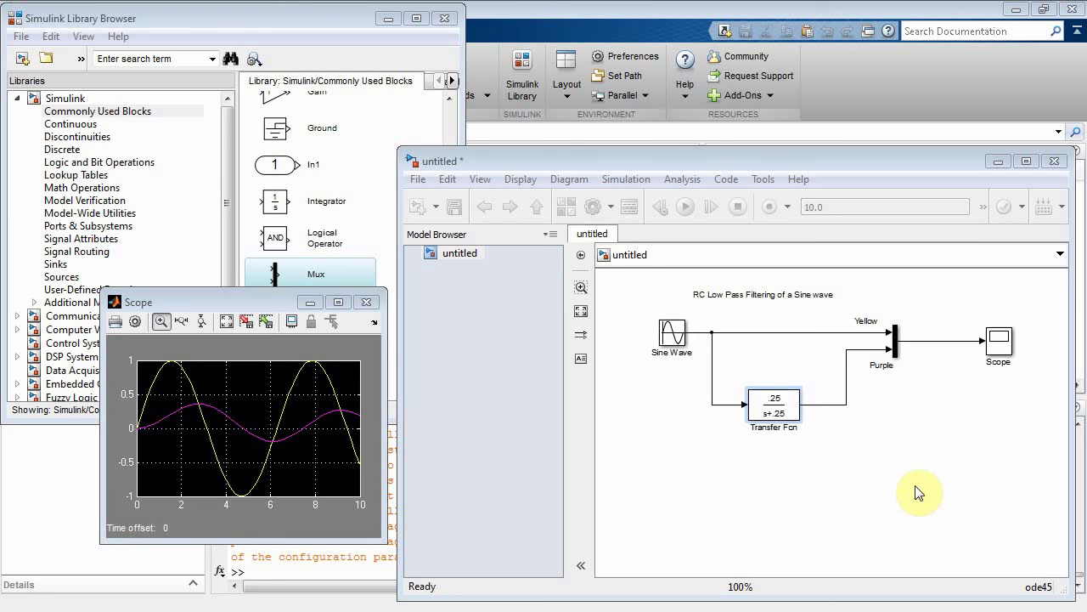
# Change the Transfer Fcn numerator to [.10] and denominator to [1 .10].
pyautogui.click(778, 406)
pyautogui.doubleClick(777, 406)
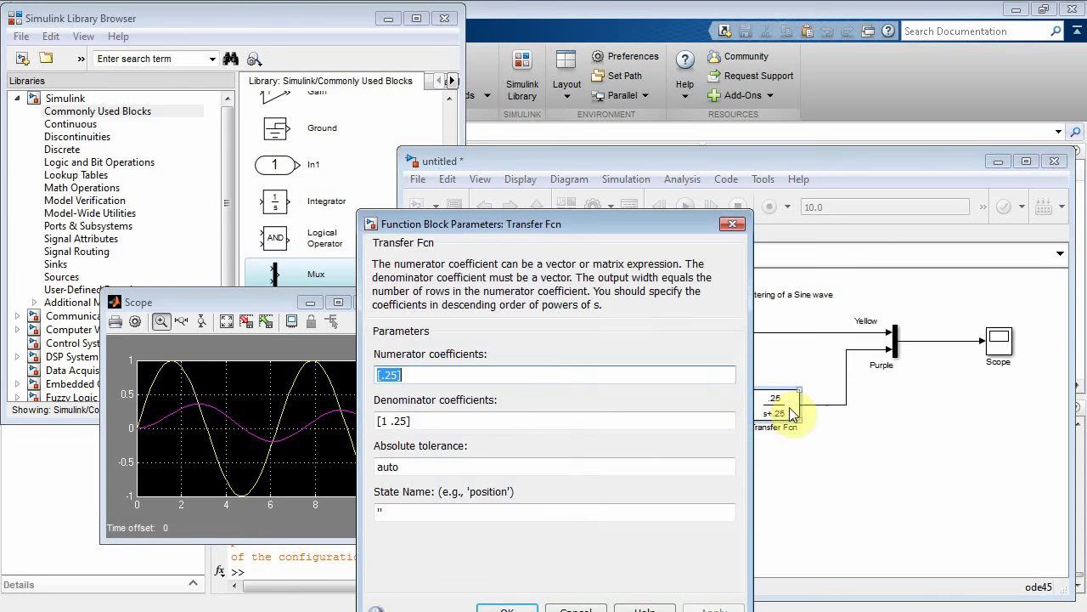
pyautogui.click(389, 375)
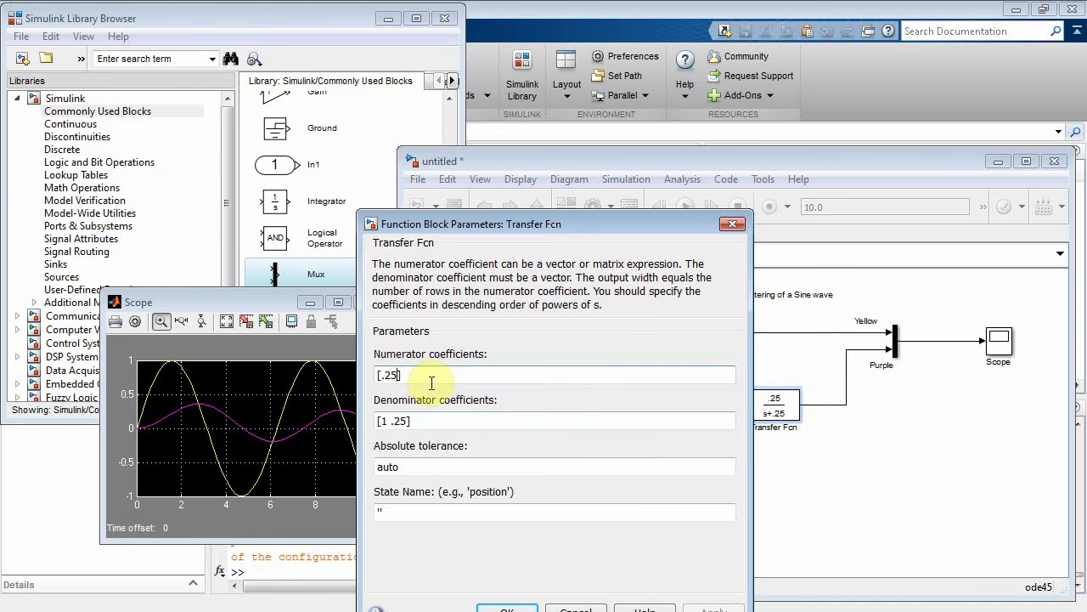
pyautogui.press('BackSpace')
pyautogui.press('BackSpace')
pyautogui.press('BackSpace')
pyautogui.write('.10')
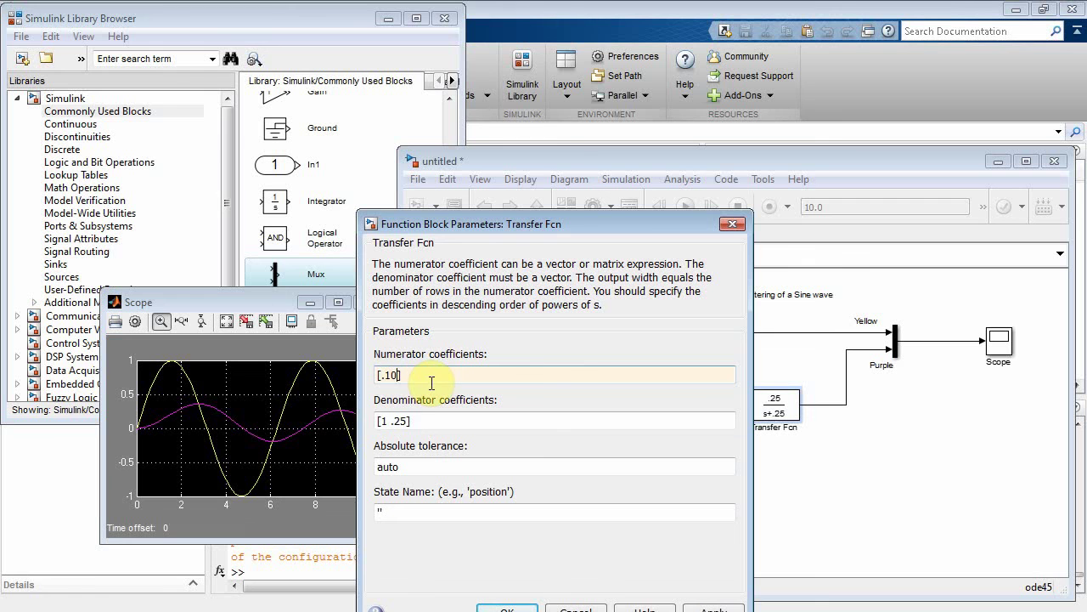
pyautogui.tripleClick(407, 420)
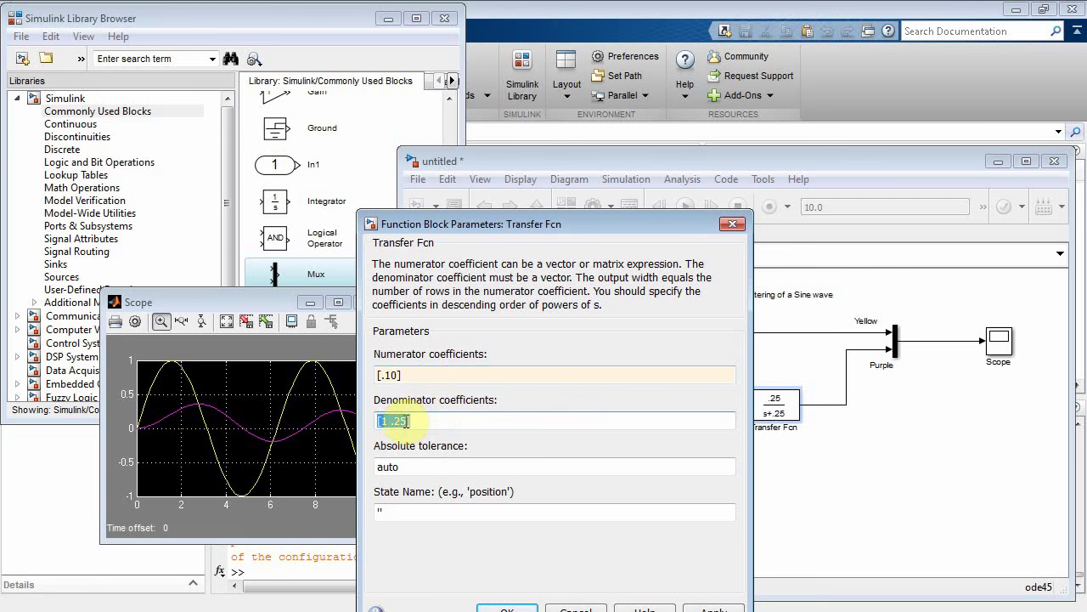
pyautogui.write('[1 .2]')
pyautogui.press('BackSpace')
pyautogui.write('10')
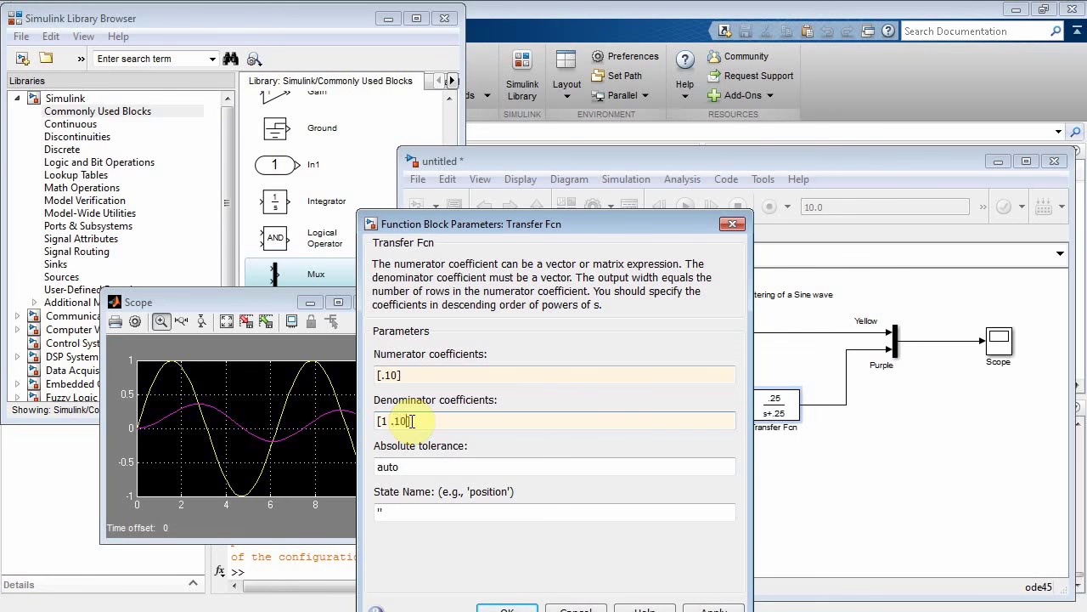
pyautogui.moveTo(586, 224); pyautogui.dragTo(572, 146)
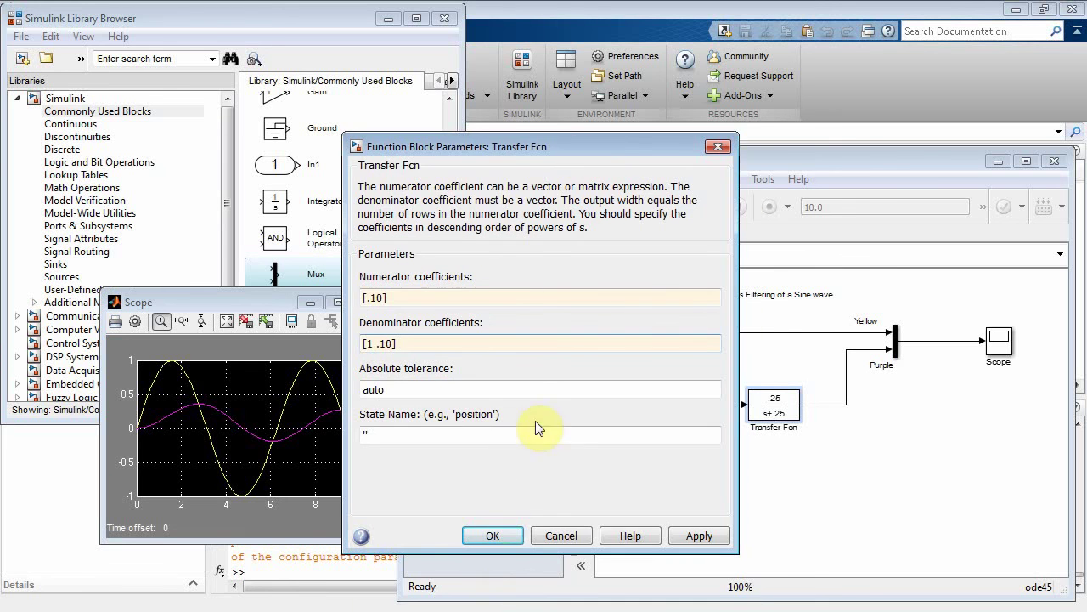
# Apply the .10/(s+.10) filter, rerun the simulation, and autoscale the Scope.
pyautogui.click(493, 537)
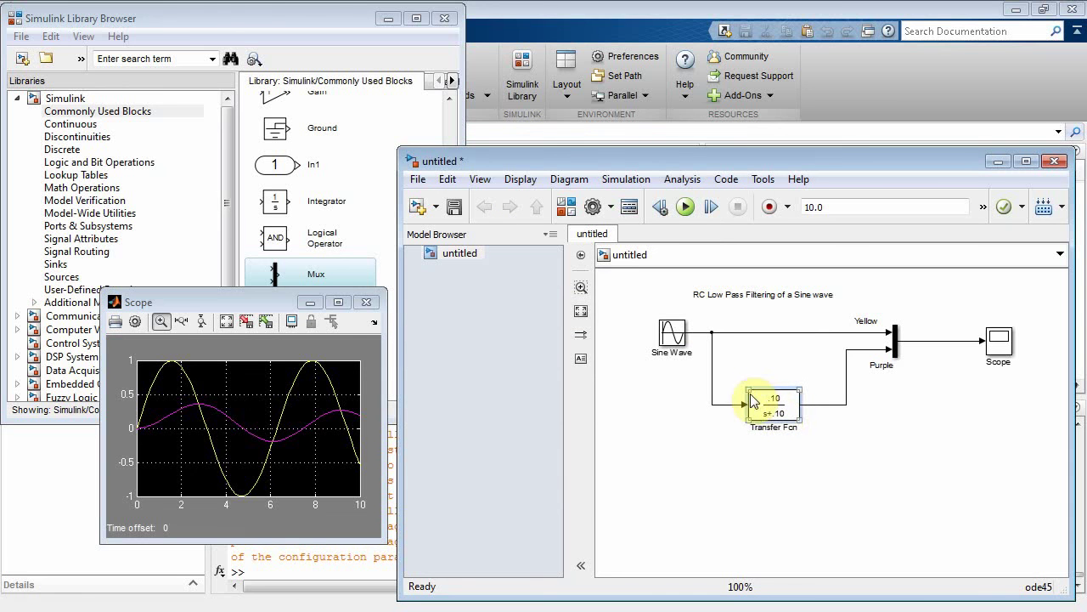
pyautogui.click(692, 277)
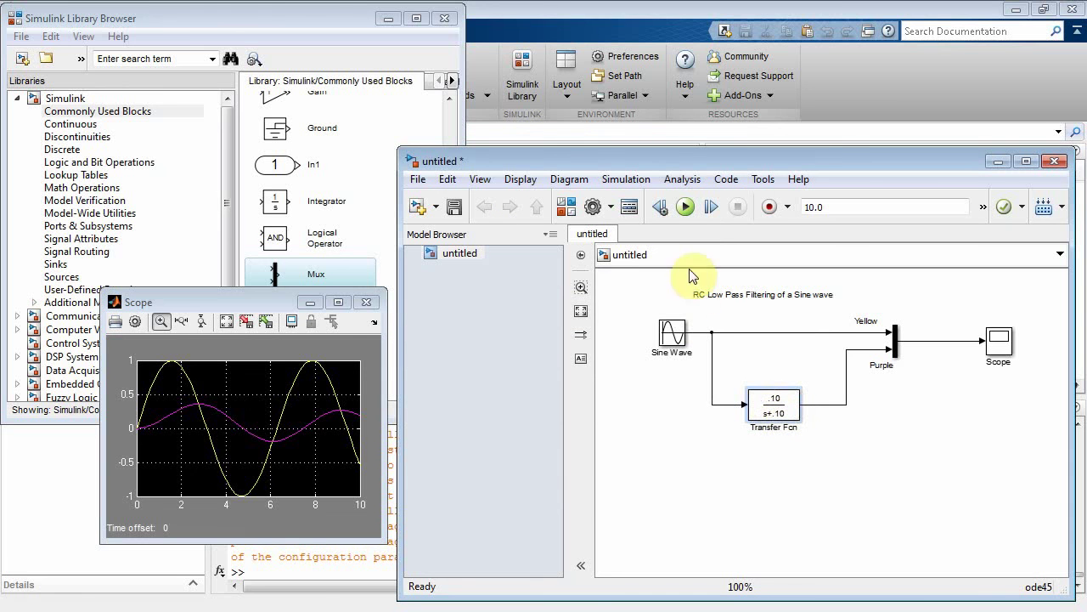
pyautogui.click(685, 209)
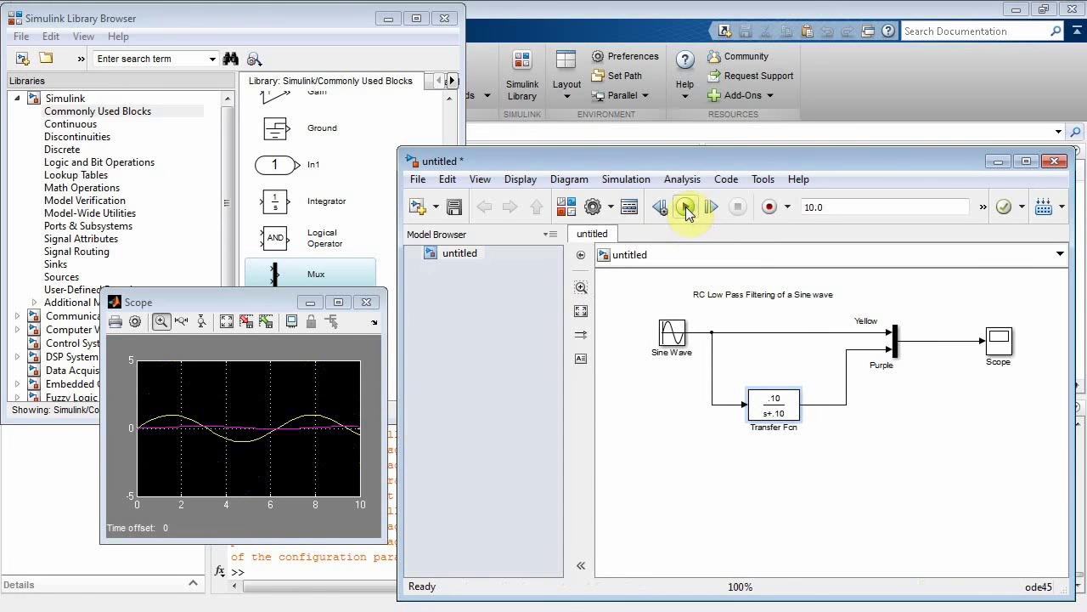
pyautogui.click(226, 321)
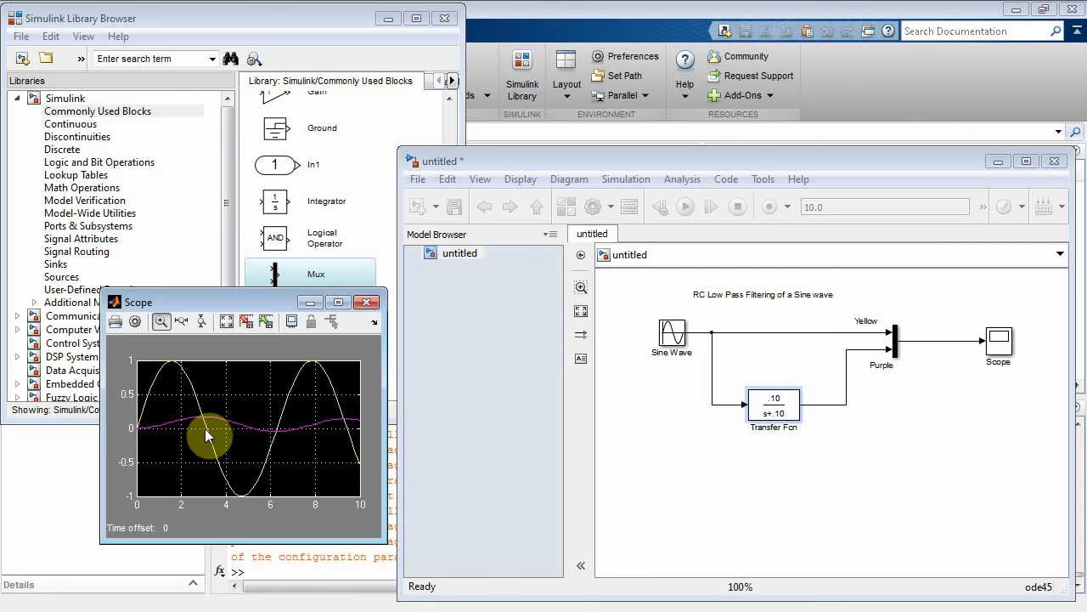
pyautogui.click(748, 404)
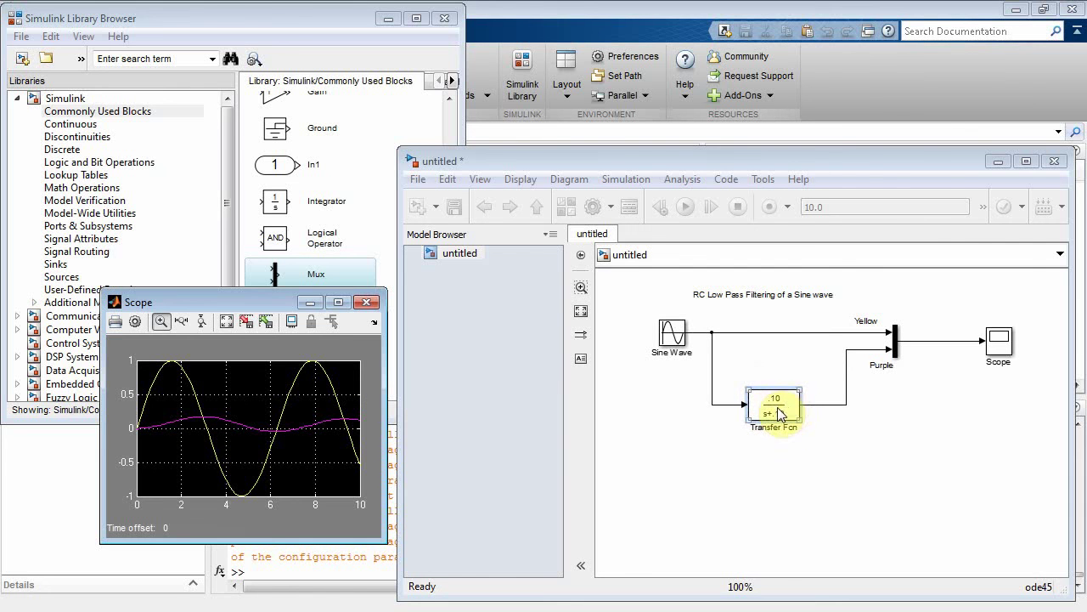
pyautogui.click(814, 424)
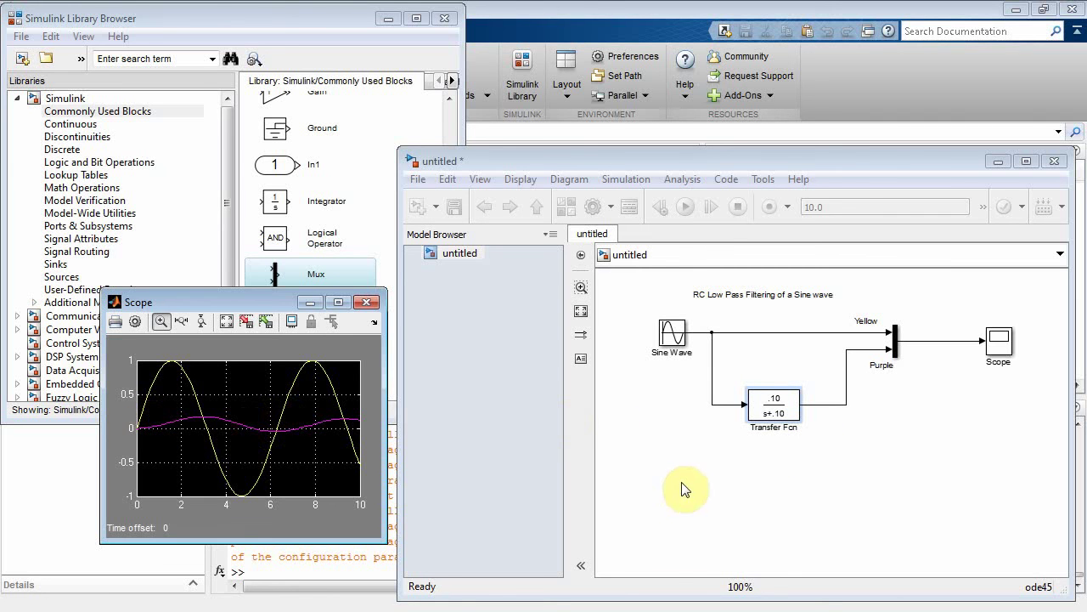
pyautogui.click(721, 493)
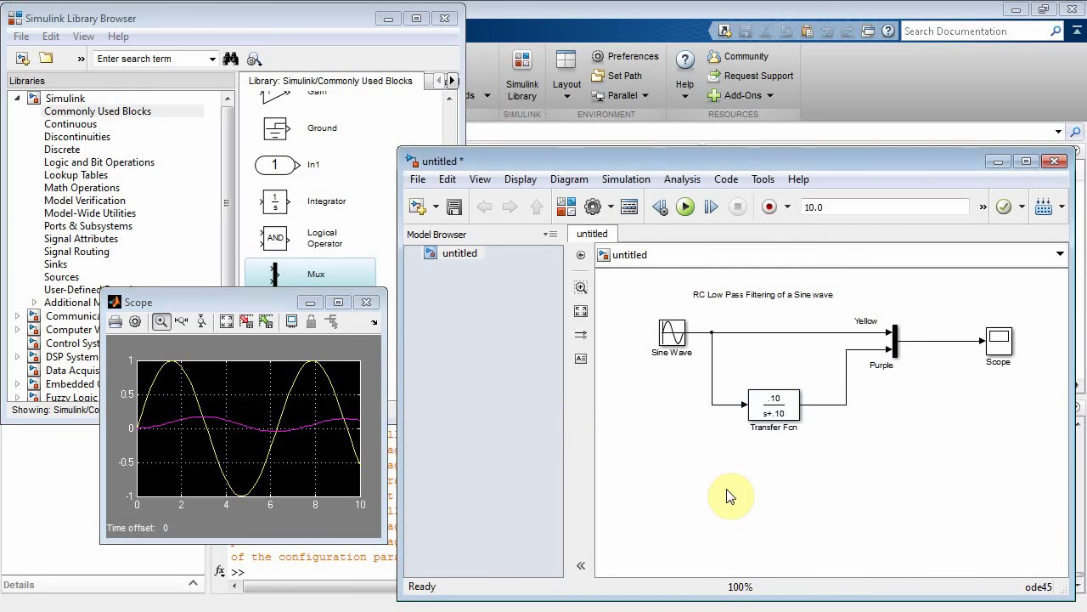